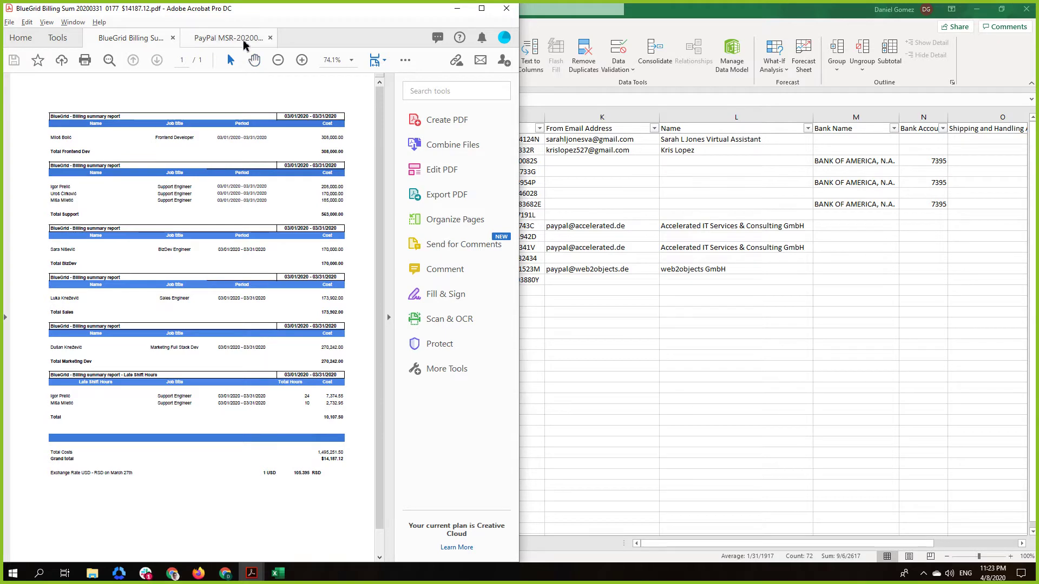
- Show the PayPal MSR-202003 statement page beside the QuickBooks PayPal Bank reconciliation
left_click(242, 39)
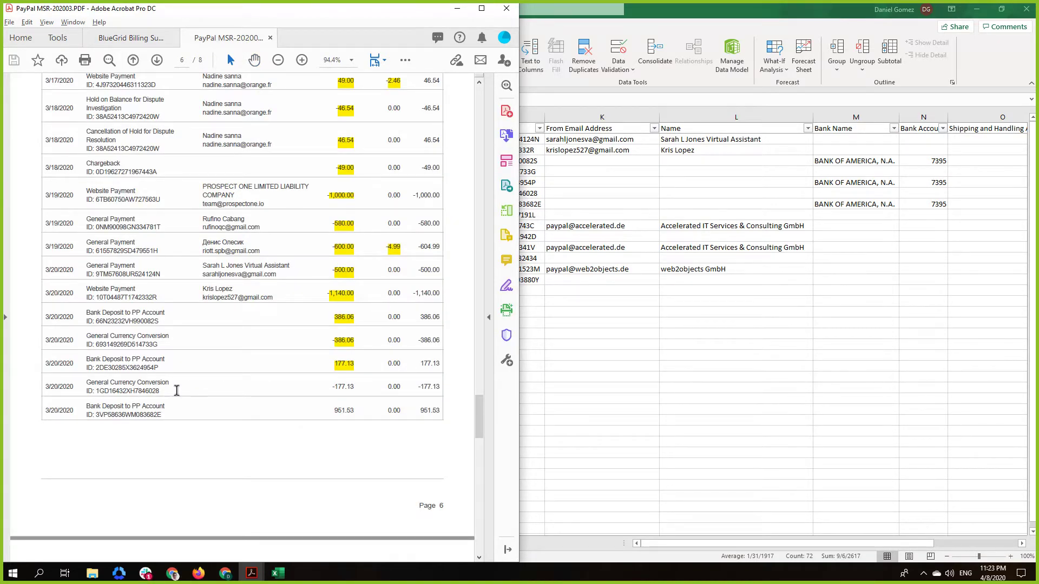
left_click(172, 574)
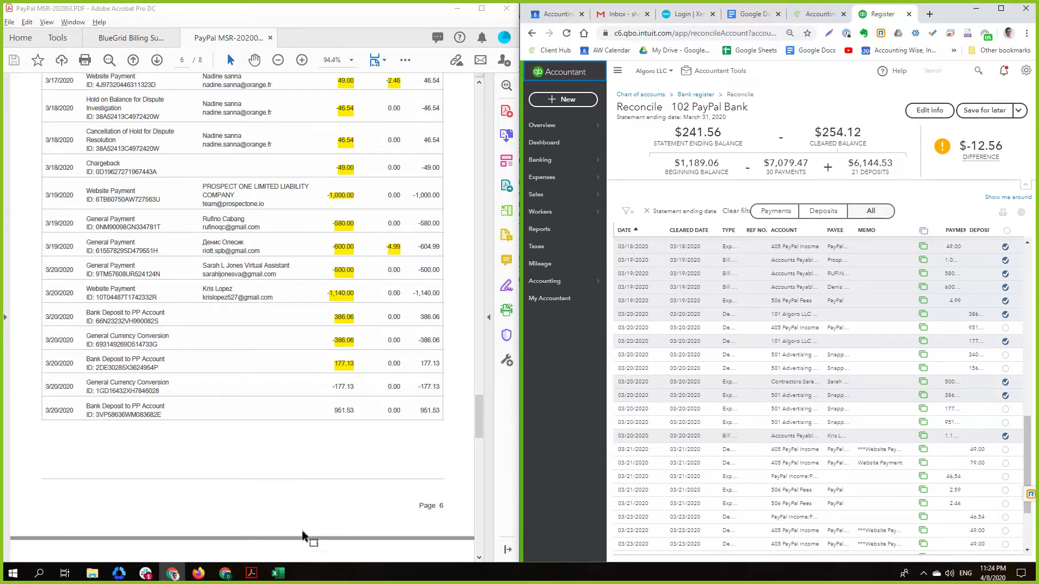
- Switch Excel to the 'PayPal - MSR-202003.CSV' workbook filtered to 3/20/2020 rows
mouse_move(283, 578)
mouse_move(333, 552)
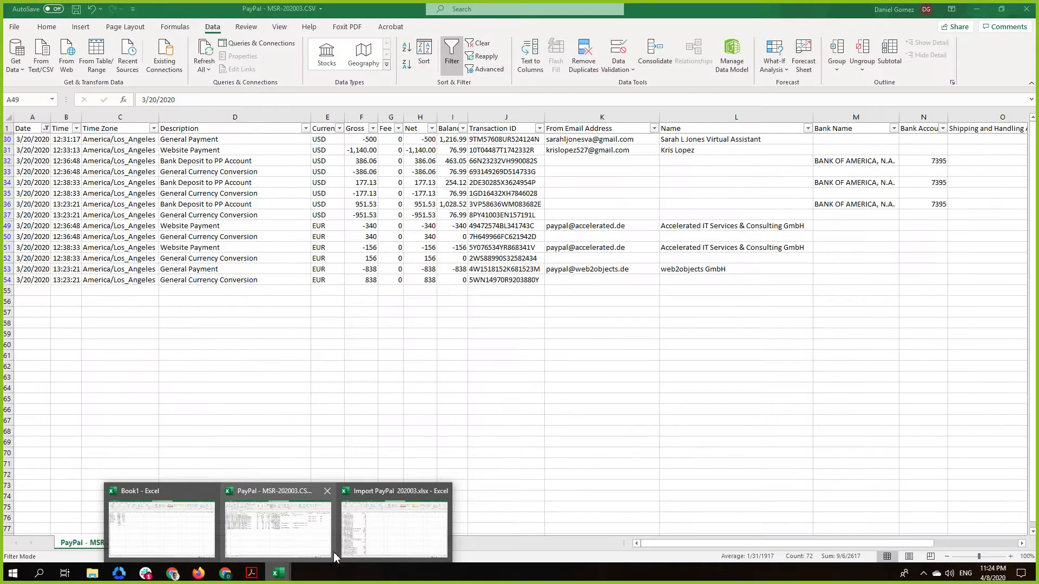
mouse_move(395, 488)
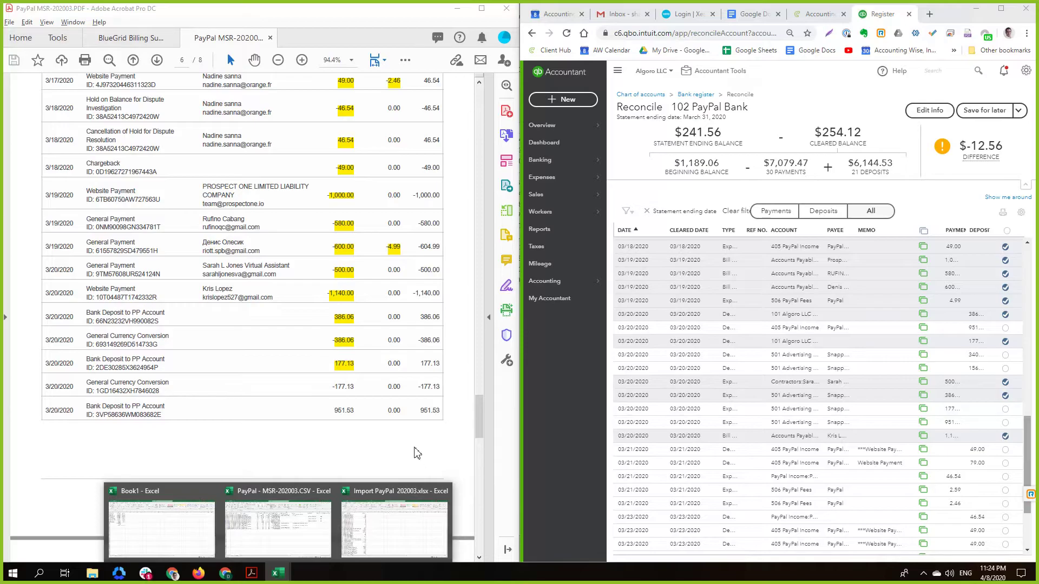
left_click(271, 519)
left_click(371, 372)
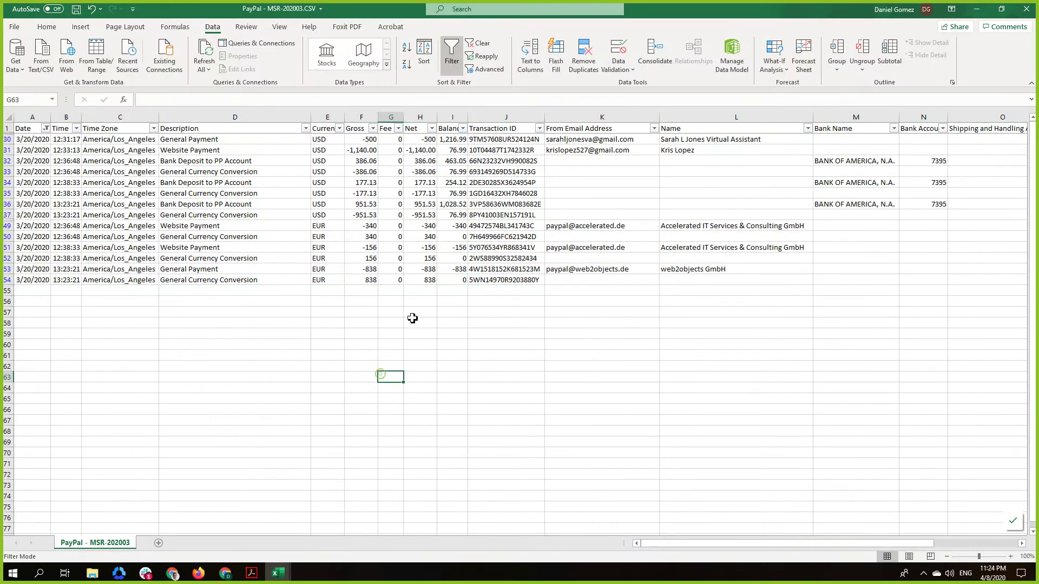
left_click(366, 205)
left_click(368, 184)
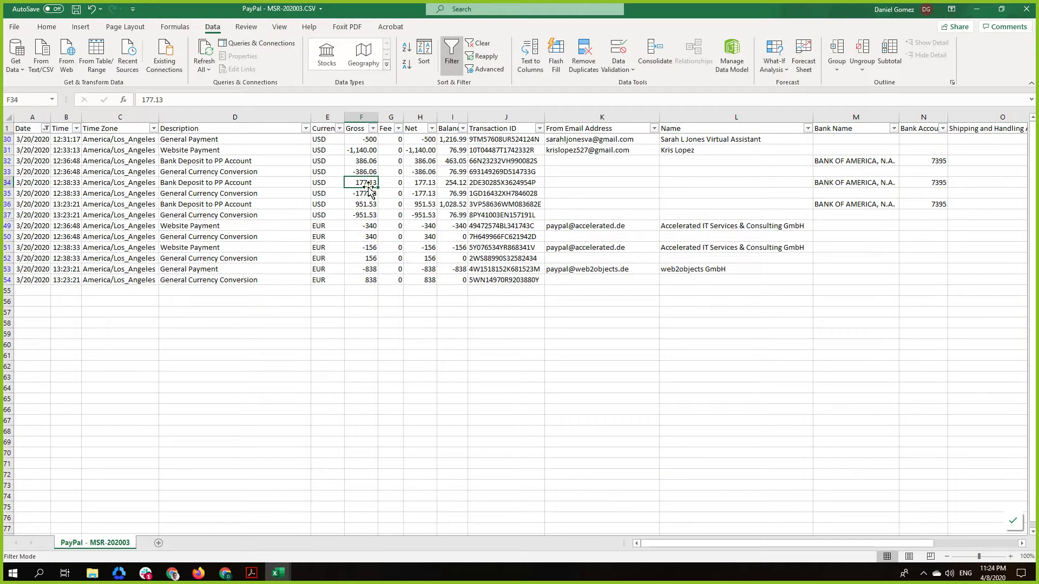
left_click(360, 193)
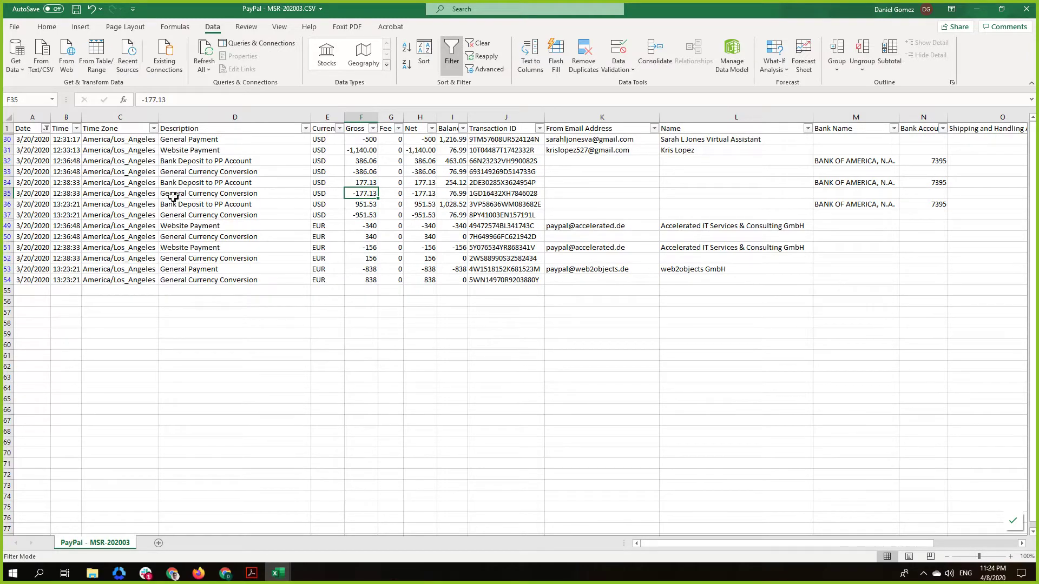
left_click_drag(308, 195, 357, 195)
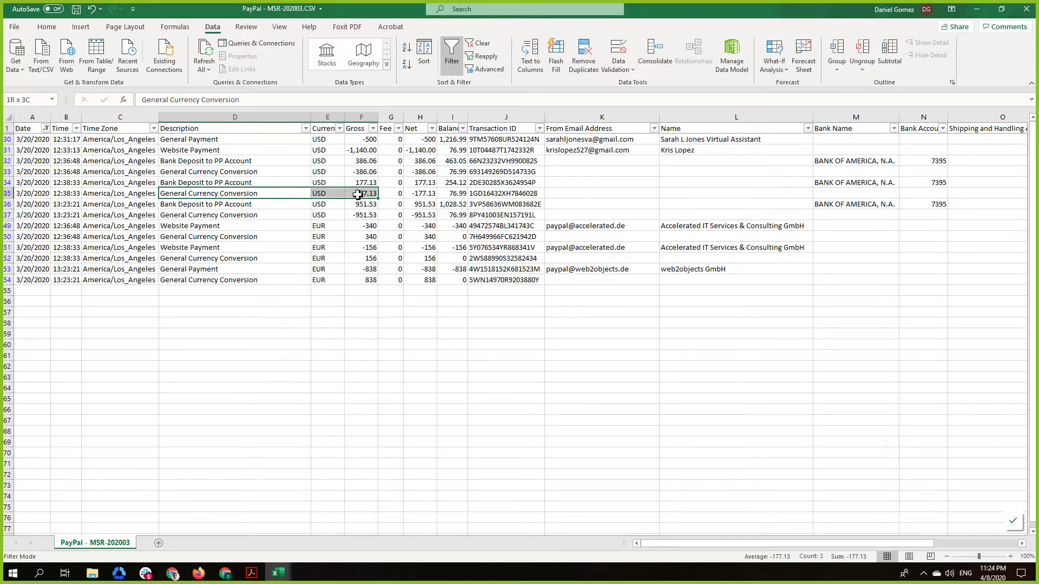
left_click_drag(171, 260, 425, 260)
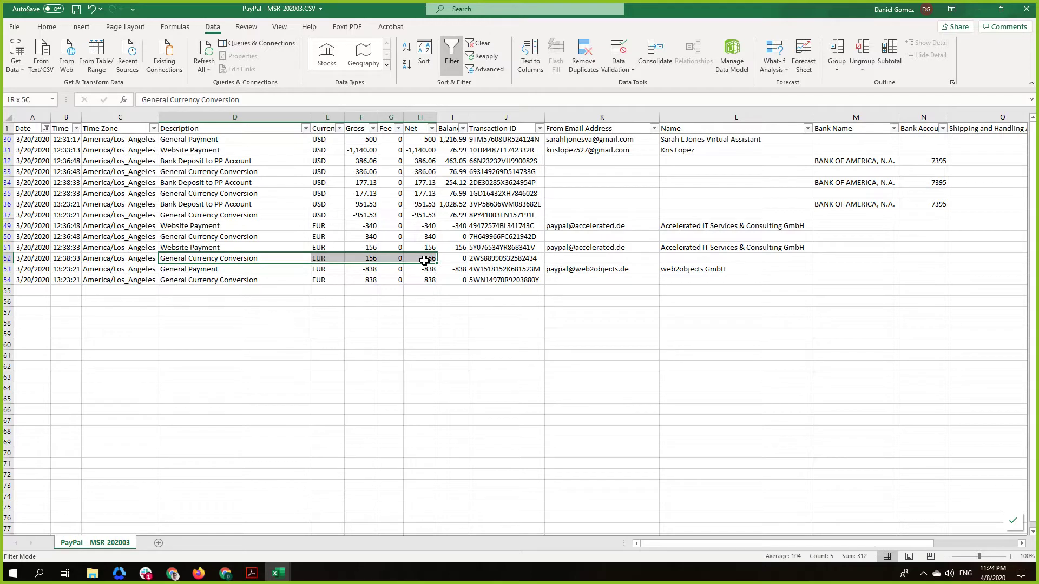
left_click_drag(199, 248, 369, 250)
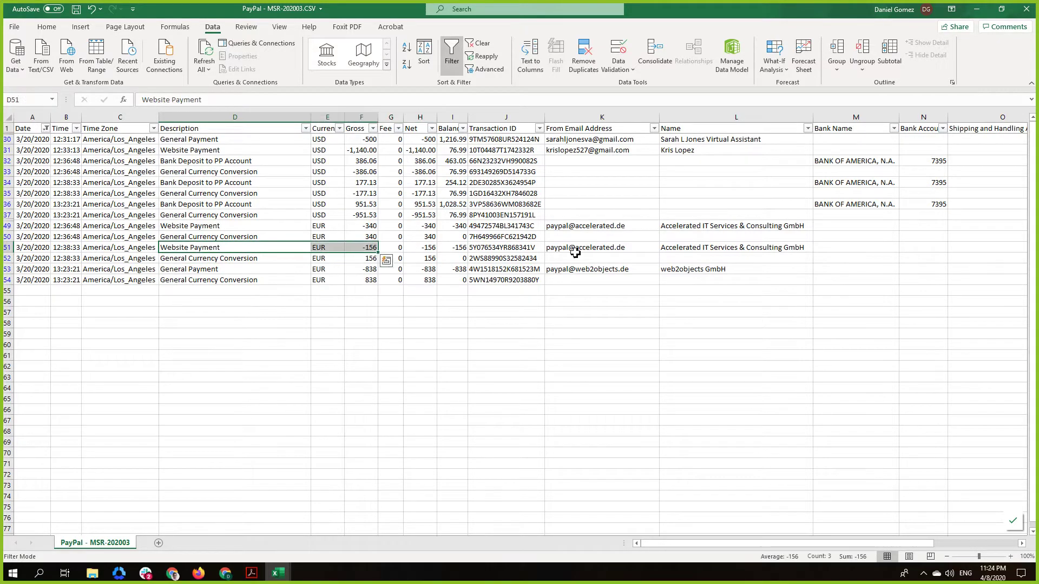
left_click(687, 252)
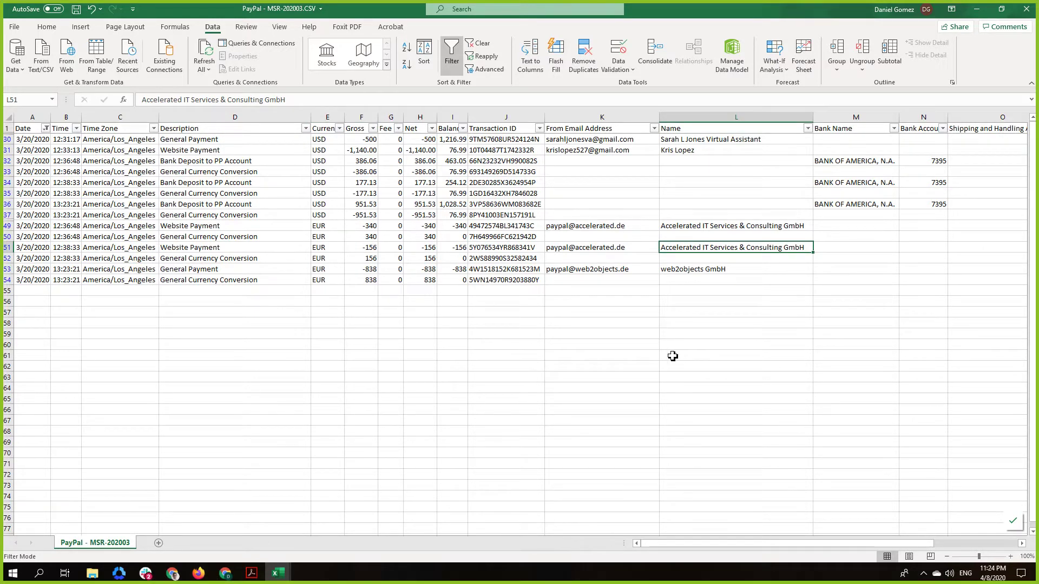
left_click(351, 358)
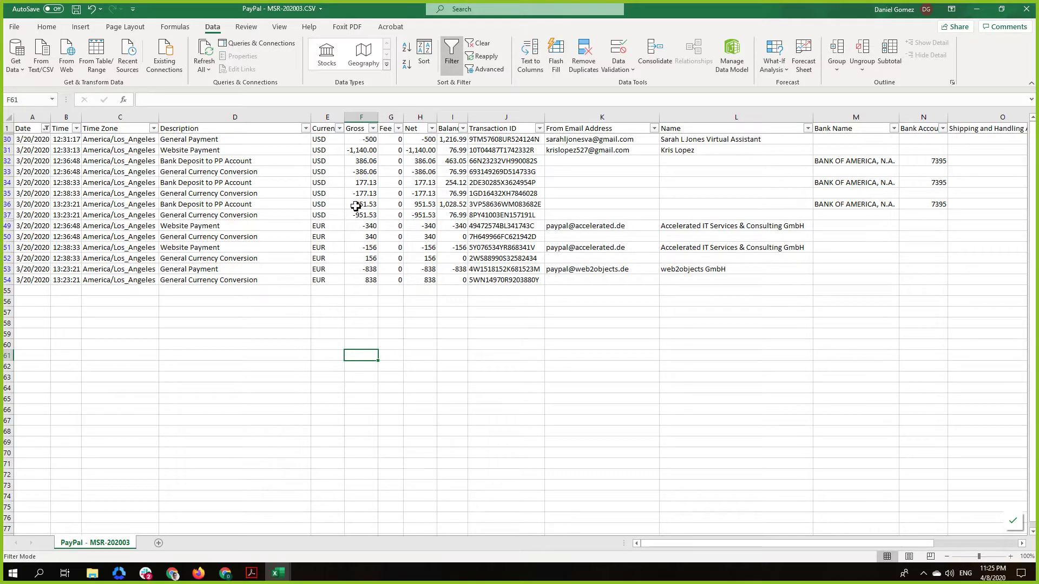
left_click_drag(304, 187, 359, 186)
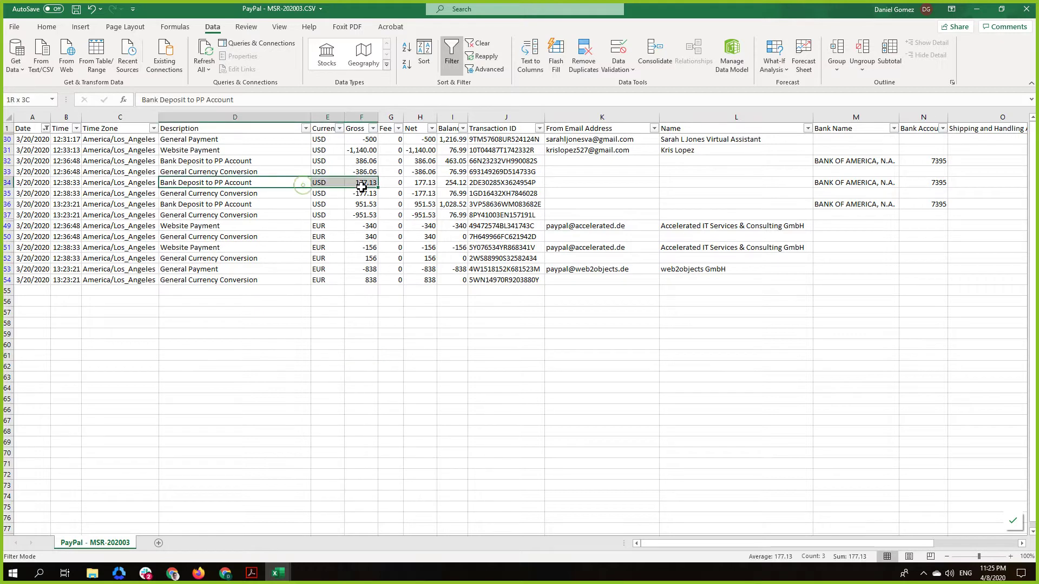
left_click(321, 204)
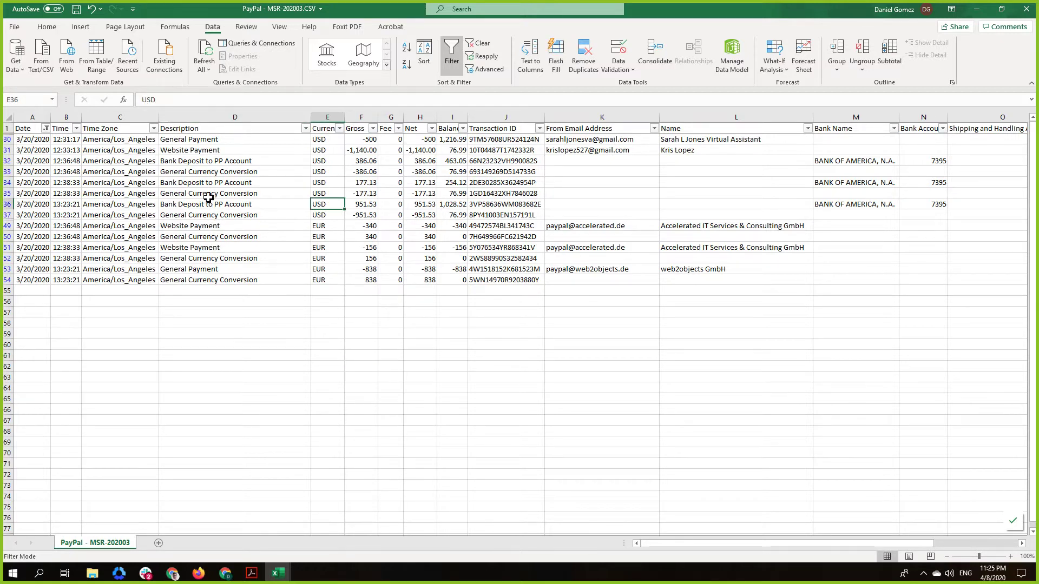
left_click_drag(199, 195, 424, 192)
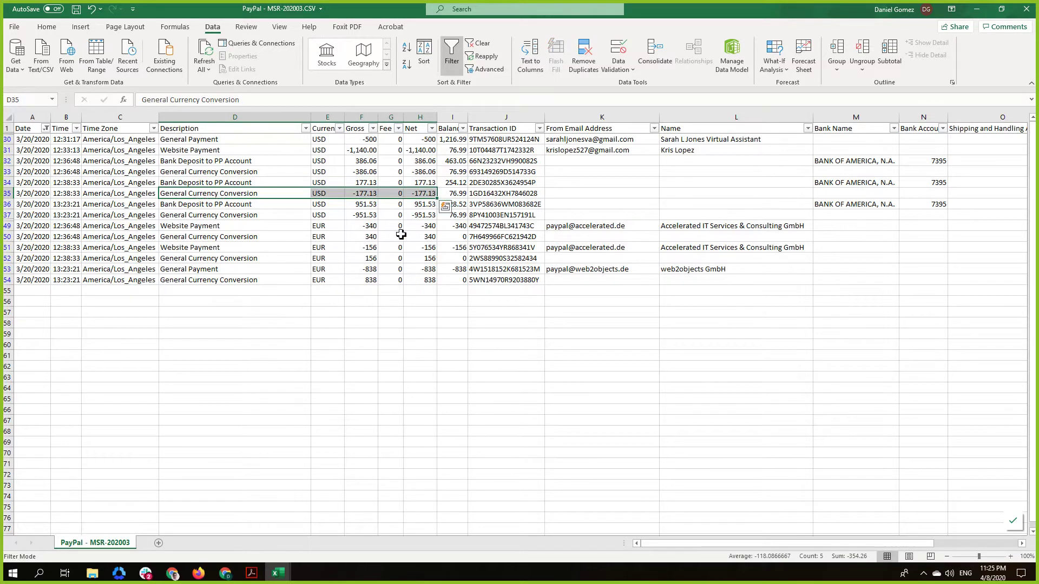
left_click(420, 236)
left_click(367, 193)
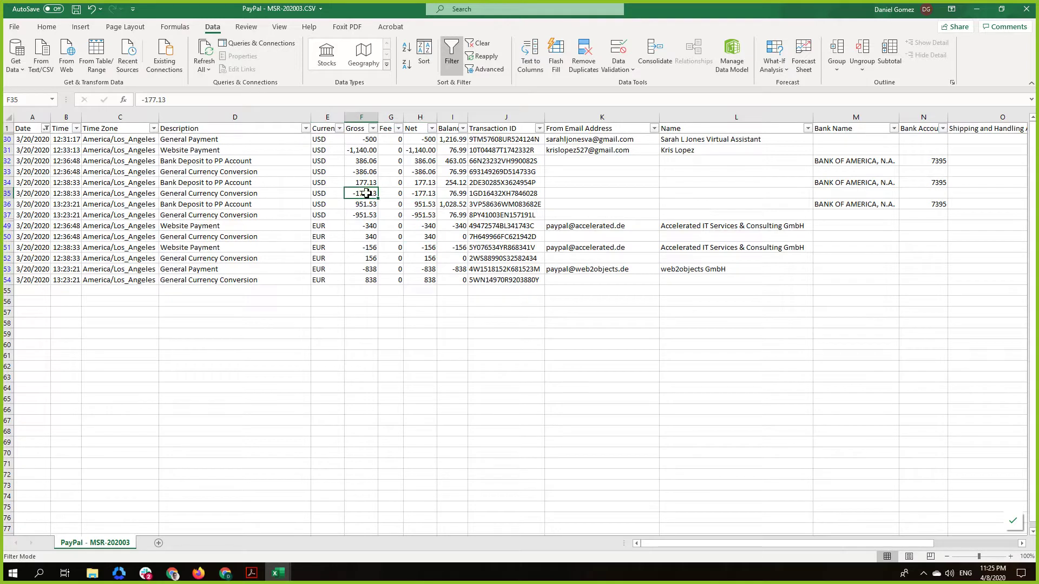
left_click(328, 193)
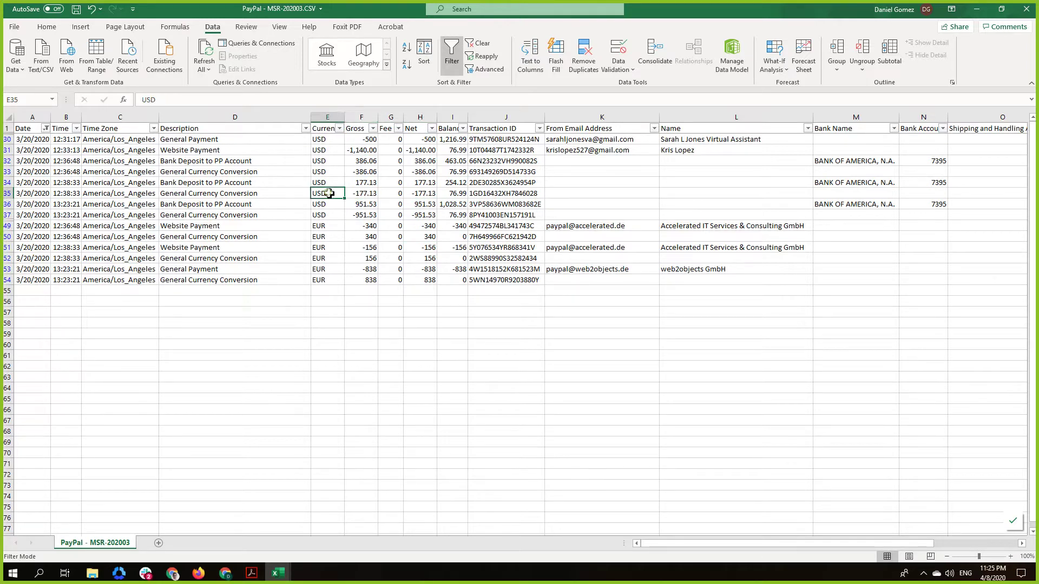
key("Right")
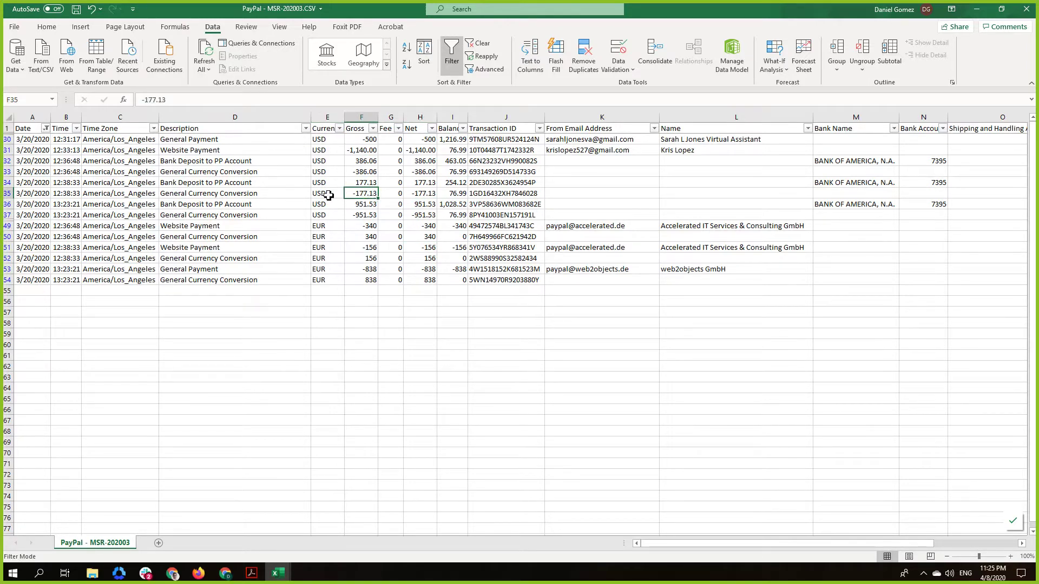
key("Left")
key("Right")
key("Left")
key("Right")
key("Left")
key("Right")
key("Left")
key("Right")
key("Left")
key("Right")
left_click(369, 262)
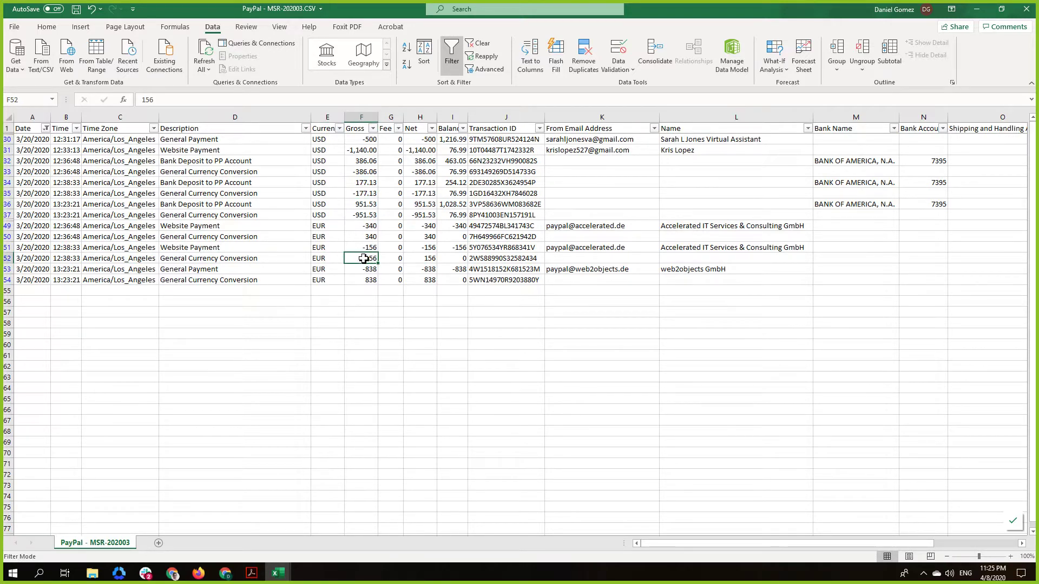
key("Left")
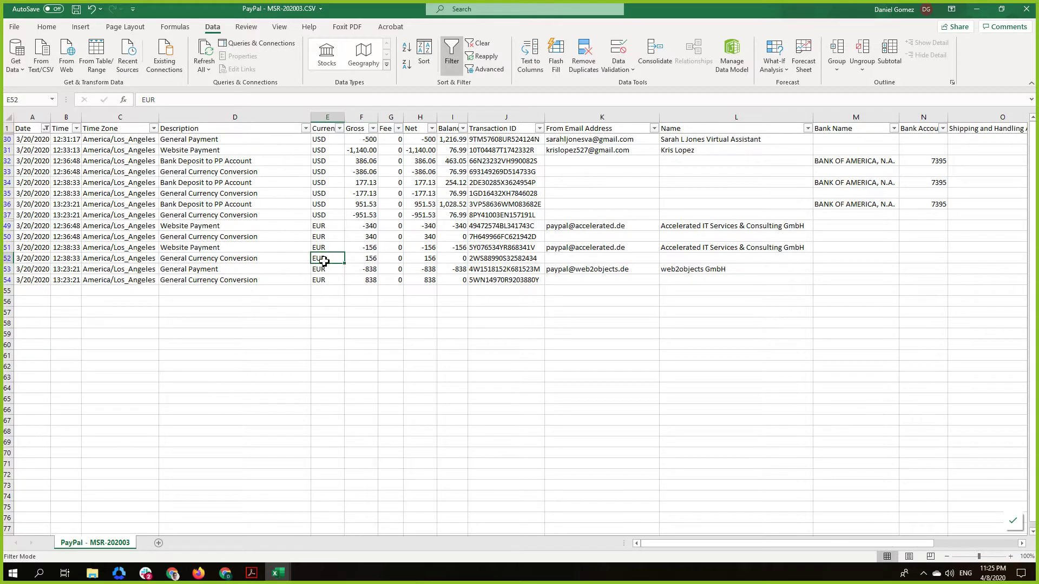
left_click(201, 261)
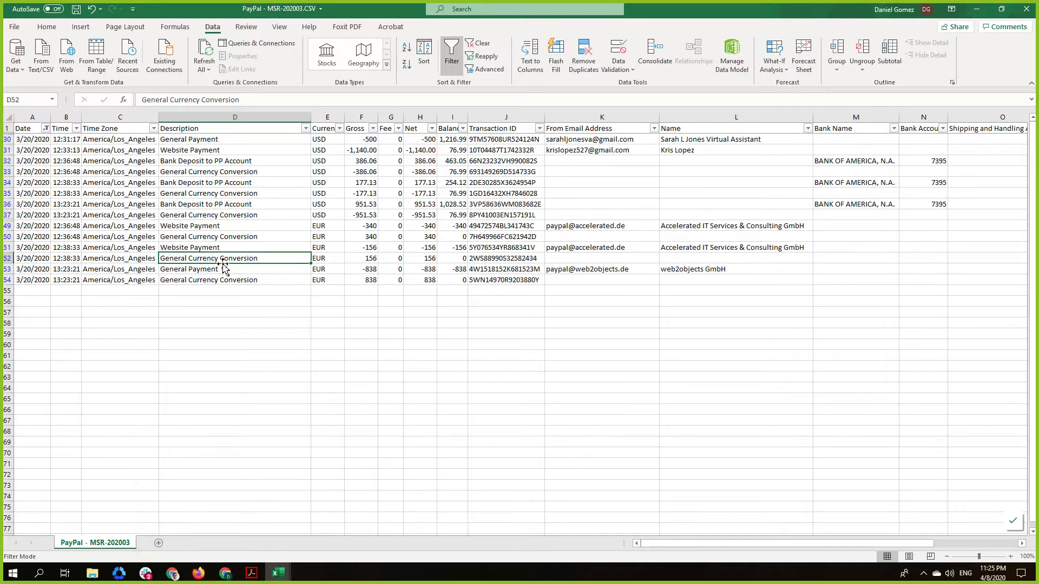
left_click(326, 259)
left_click(263, 260)
- Show the desktop with Win+D, then restore the Excel workbook and the reconciliation window
key("super+d")
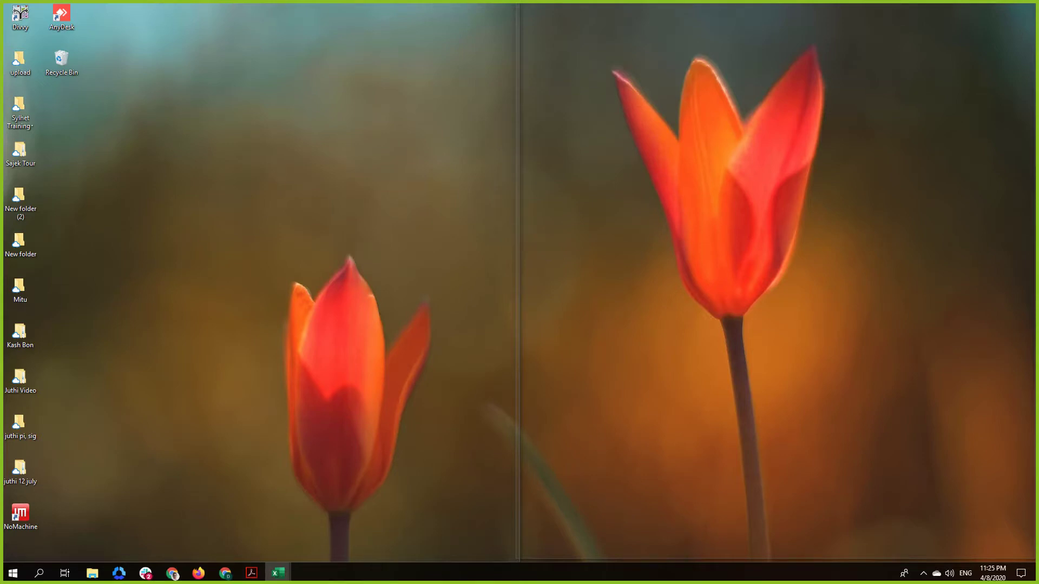
left_click(172, 574)
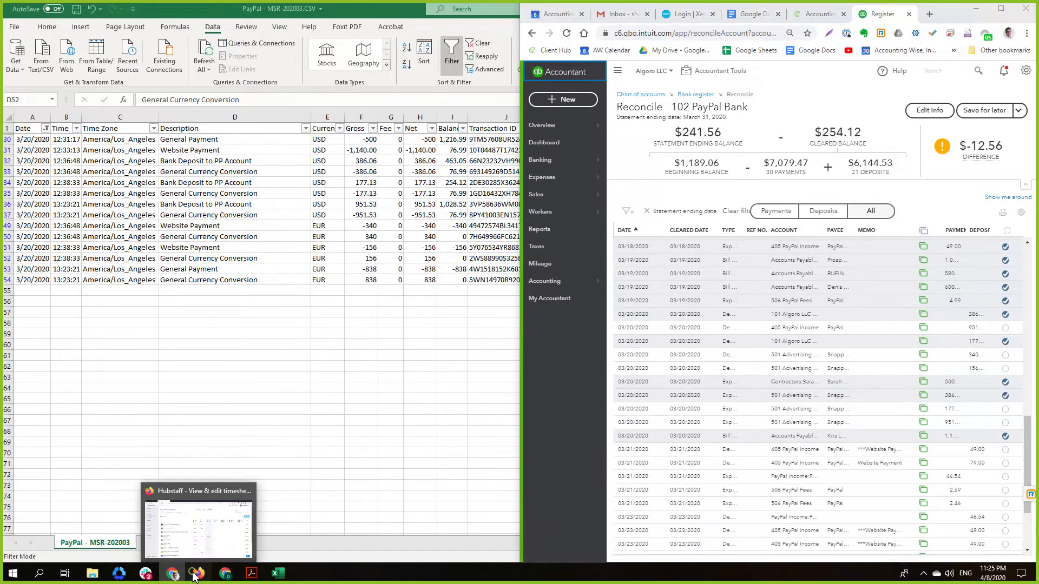
left_click(196, 575)
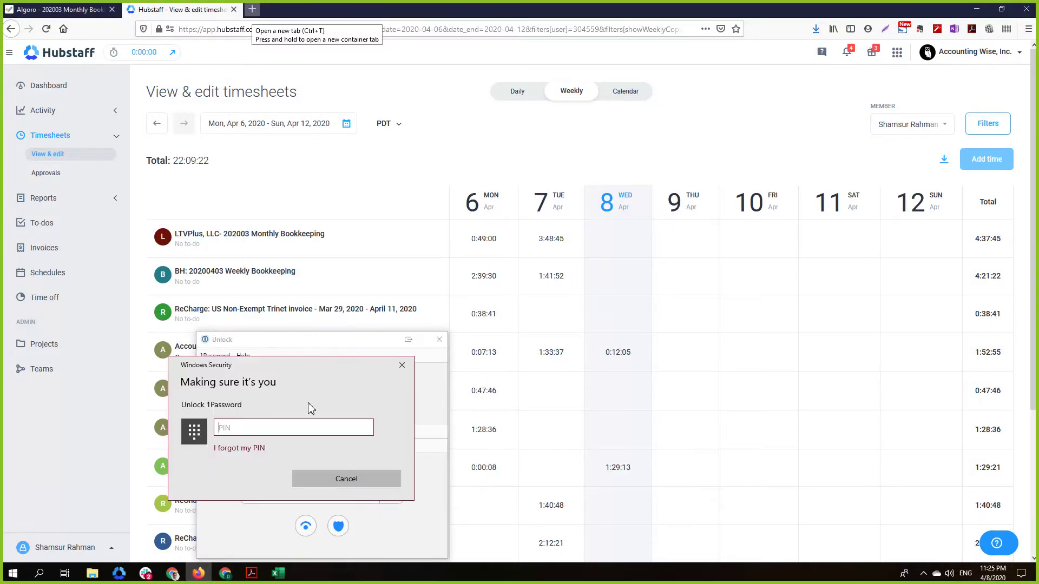
- Enter the Windows Security PIN to unlock 1Password, then start a blank Firefox tab
type("••••")
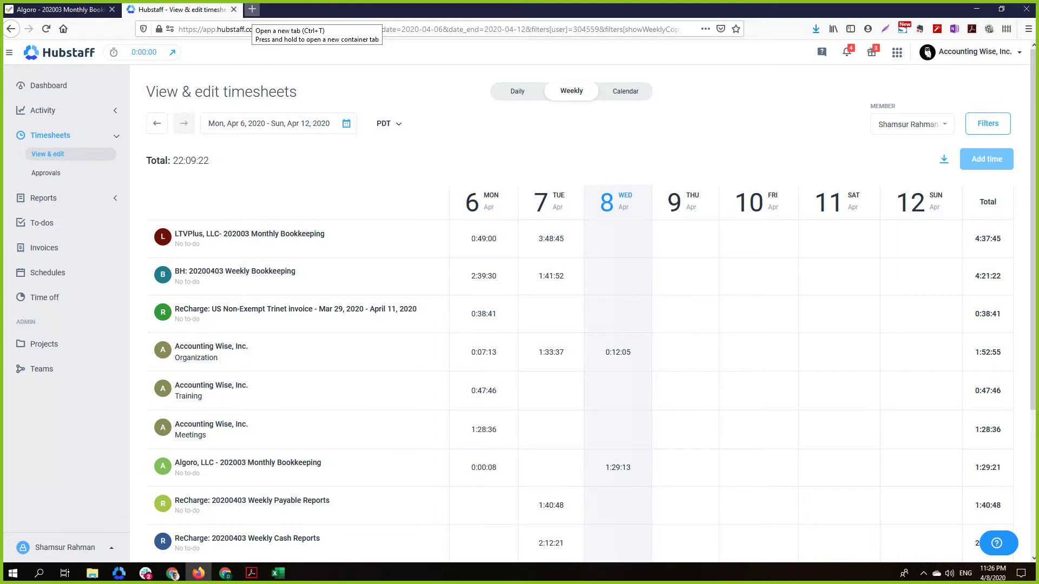
left_click(252, 10)
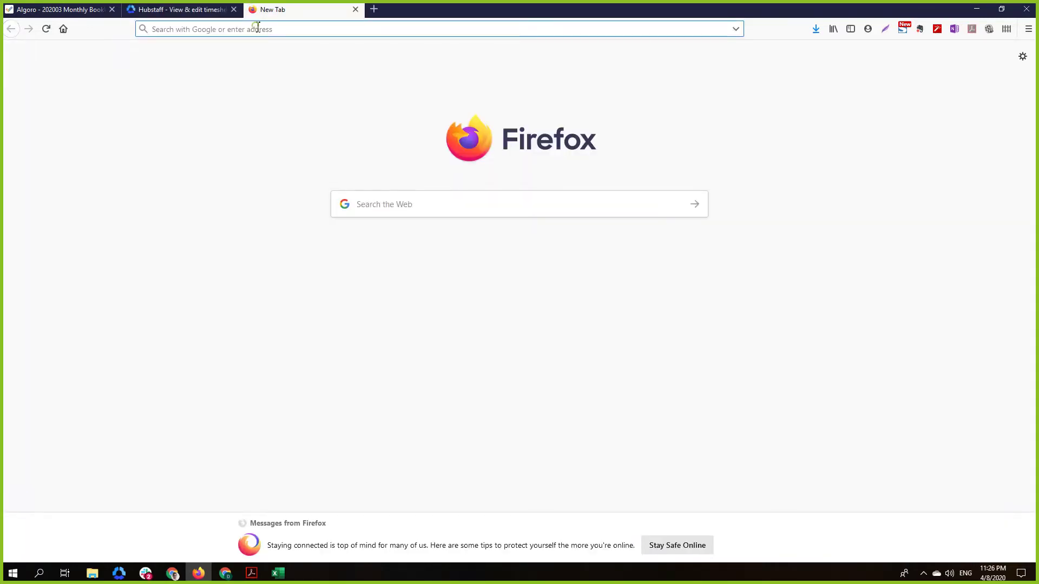
- Go to paypal.com by entering 'paypal' in the new tab's address bar
type("paypal.com/")
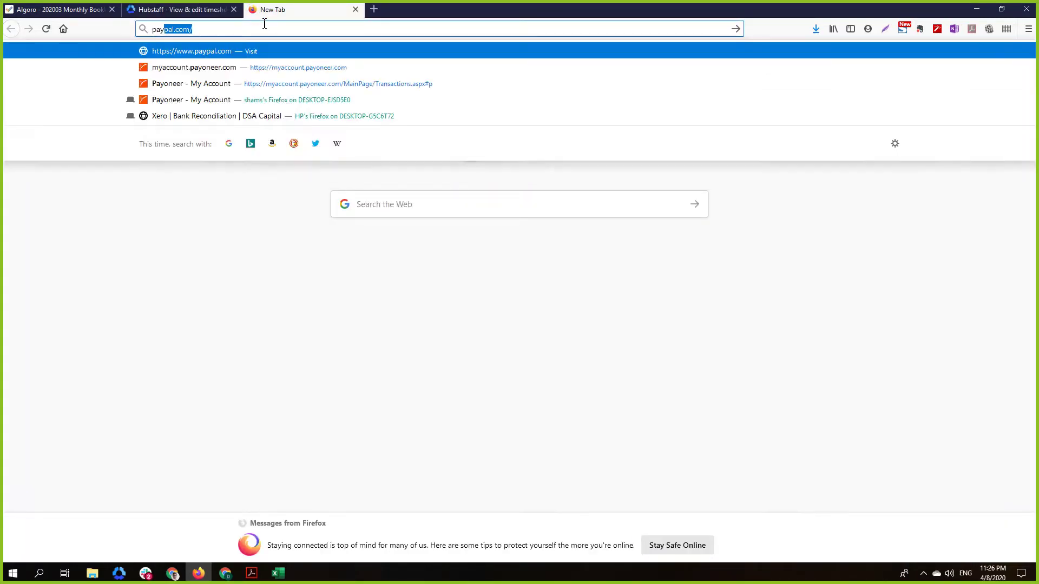
key("Return")
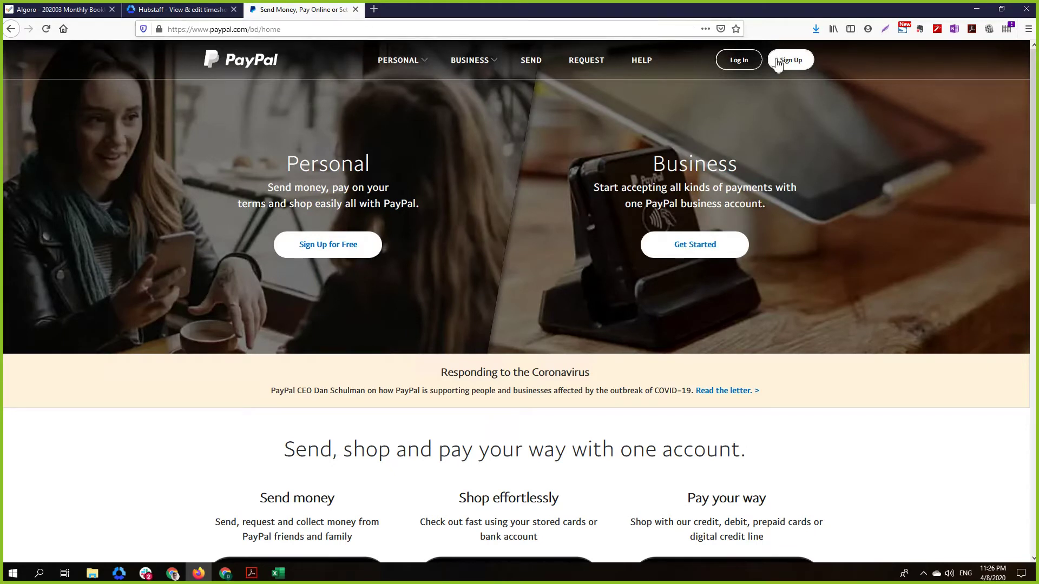
- Log in to PayPal with the browser's autofilled username and password
left_click(739, 61)
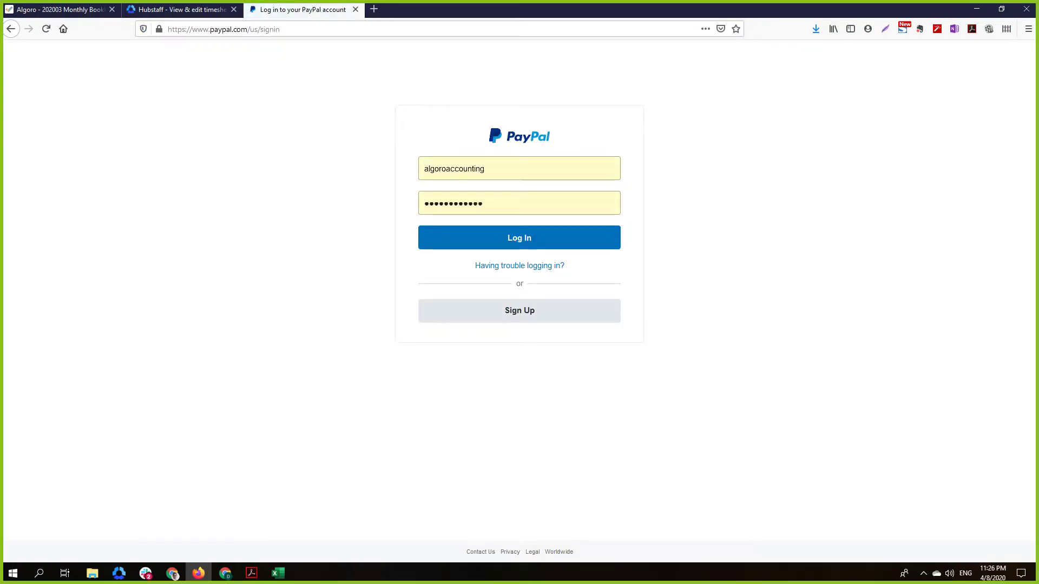
left_click(511, 169)
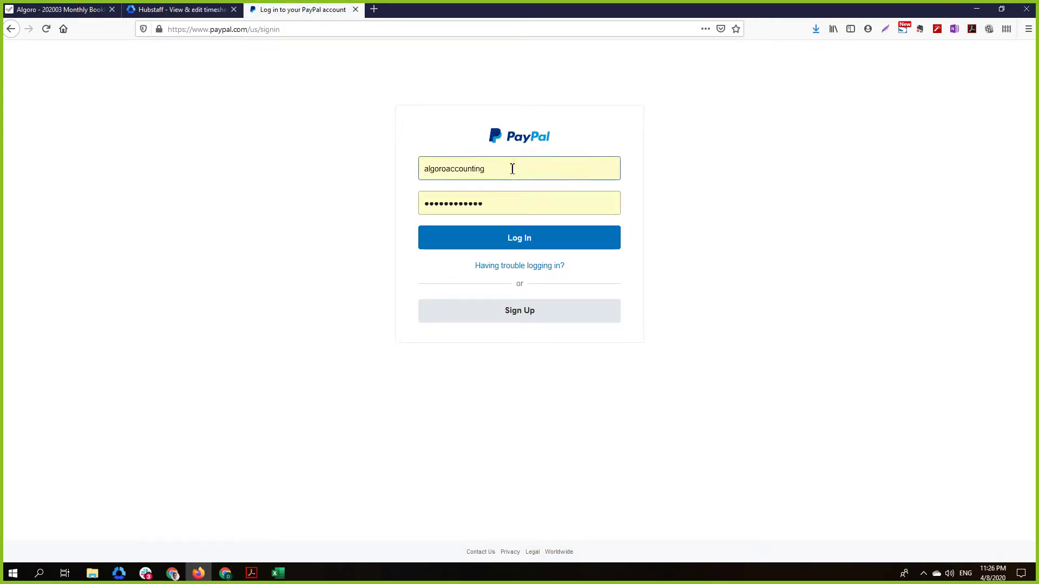
left_click(518, 245)
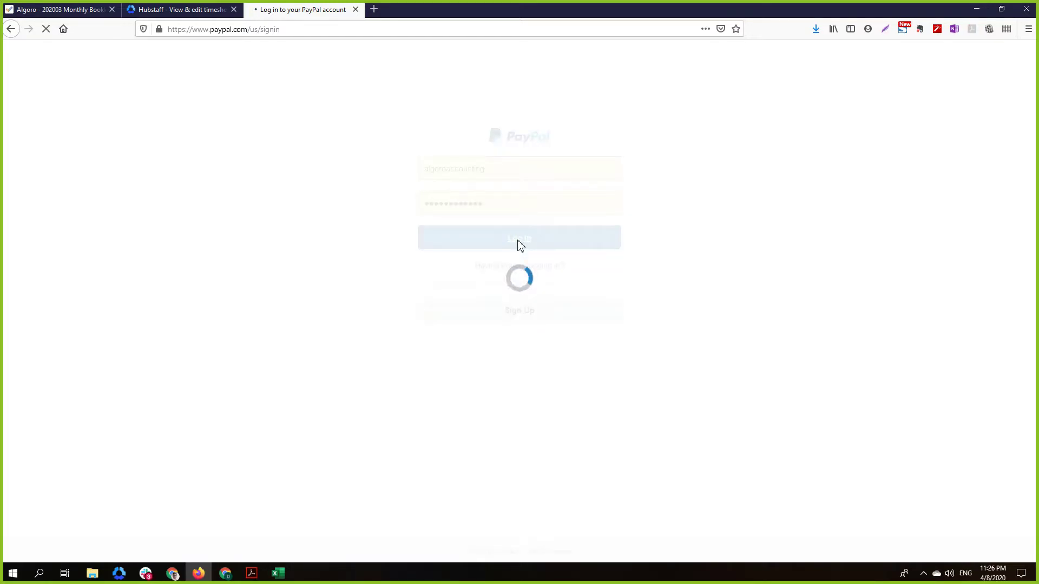
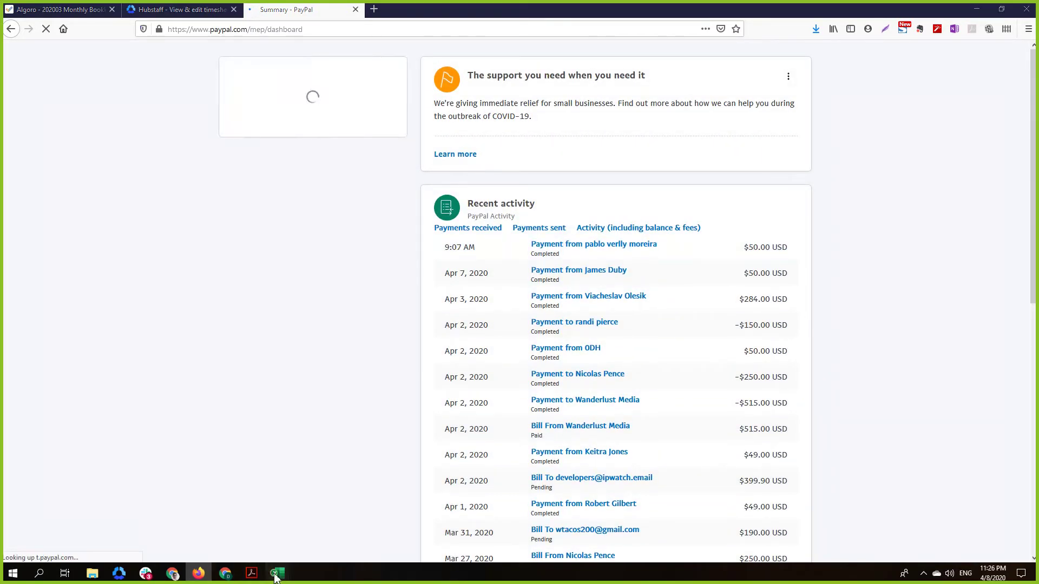
- Bring the PayPal - MSR-202003.CSV export workbook to the front in Excel
mouse_move(276, 577)
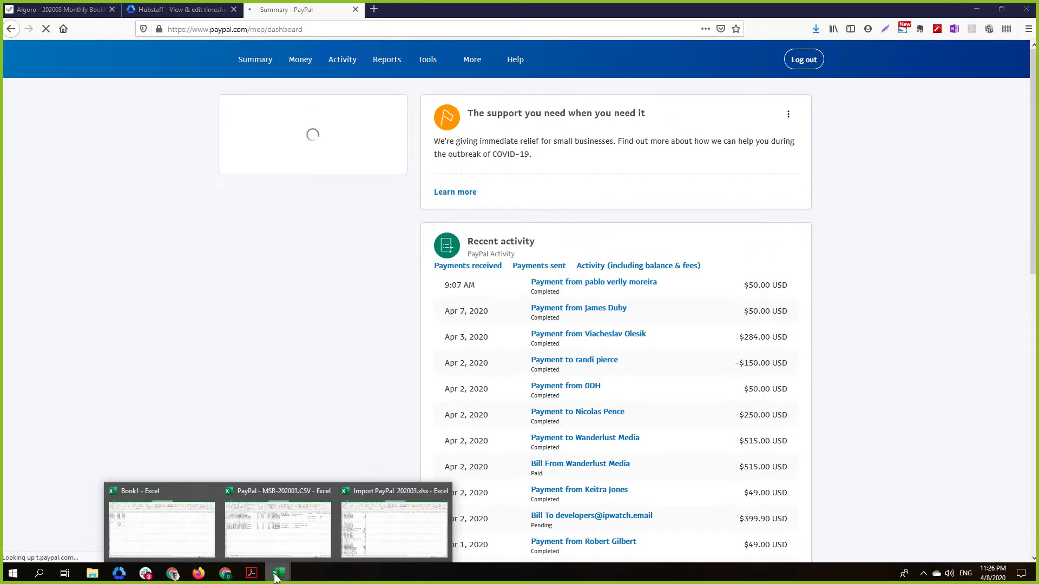
left_click(291, 524)
left_click(242, 215)
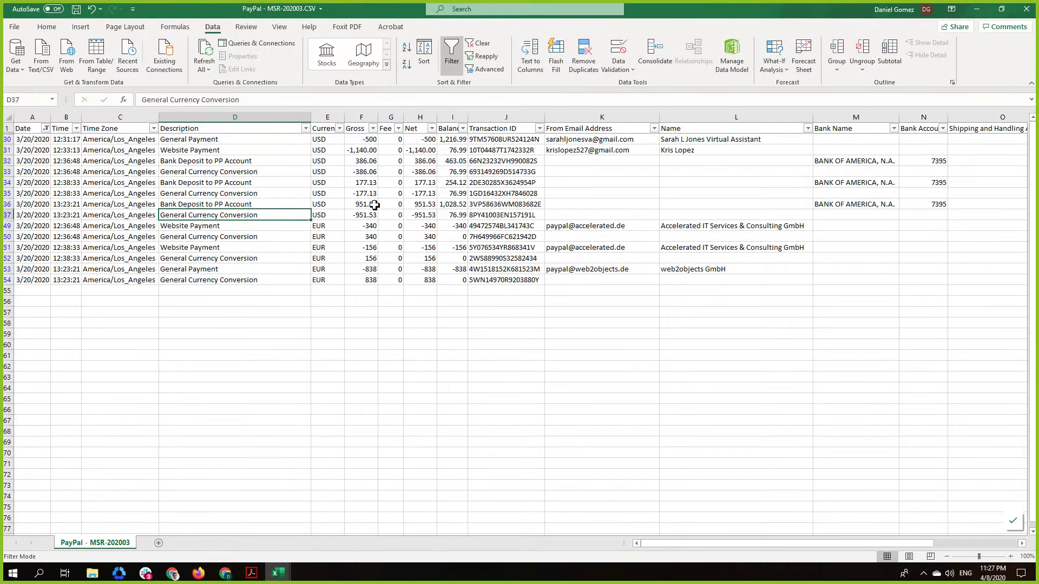
left_click(369, 204)
left_click(467, 212)
left_click(431, 208)
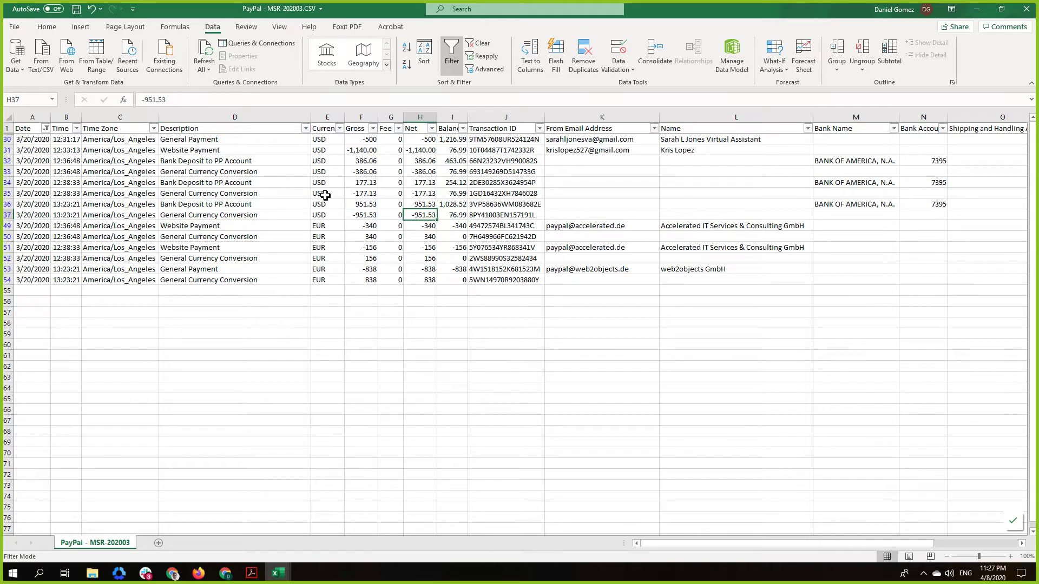
left_click(366, 193)
left_click(489, 194)
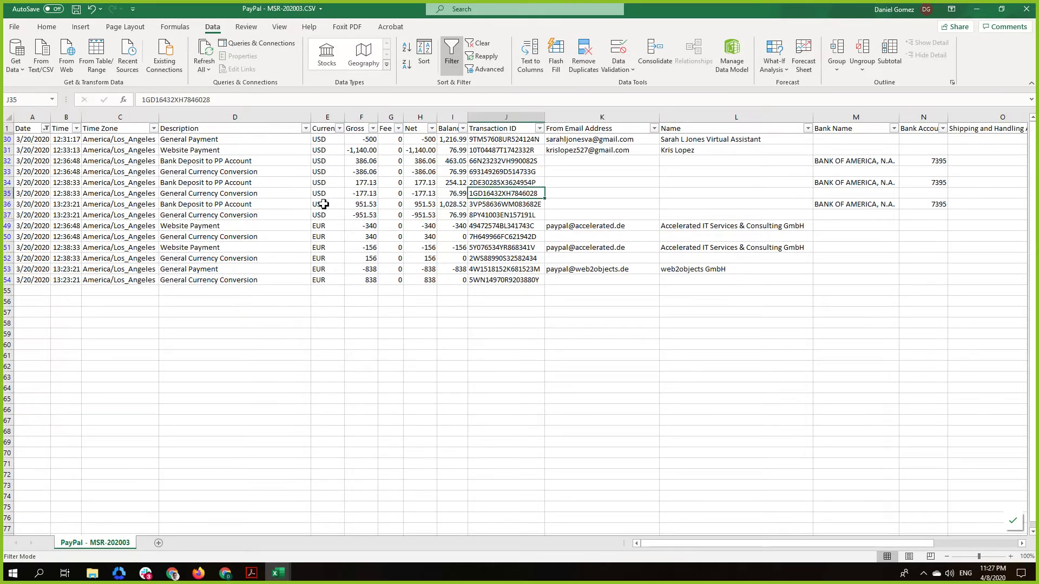
left_click(278, 202)
left_click(367, 256)
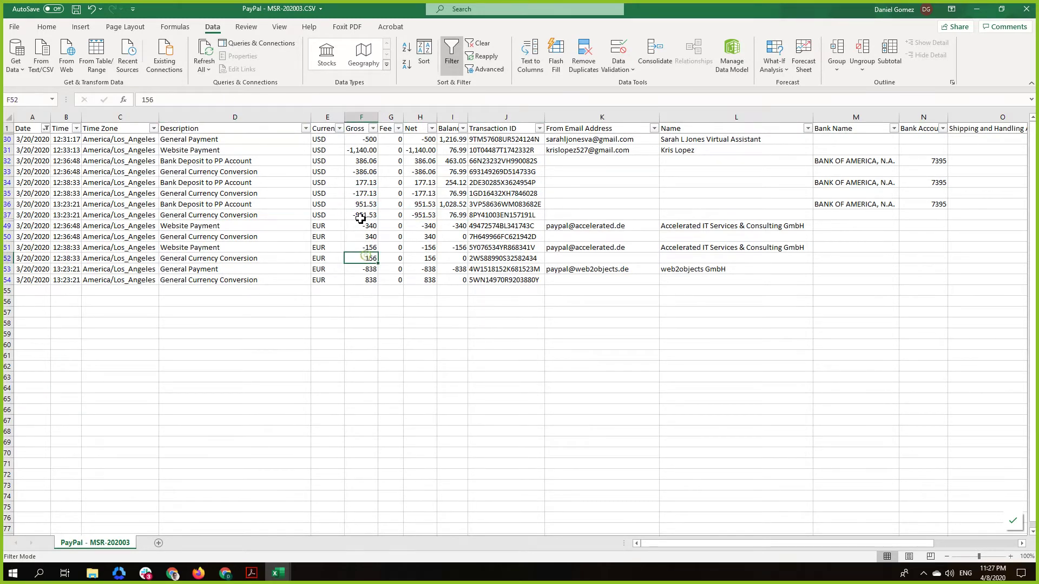
left_click(488, 194)
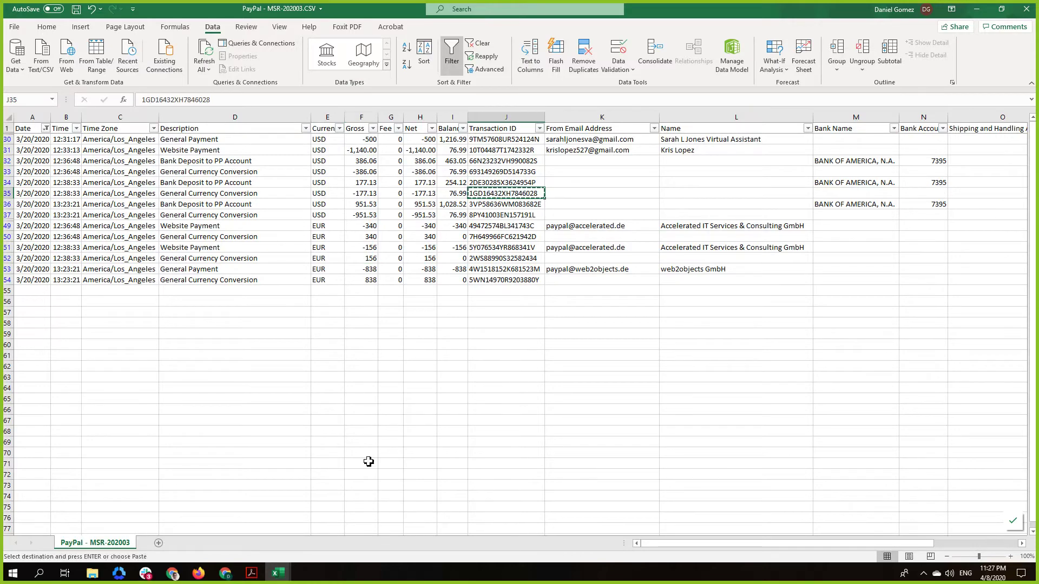
left_click(200, 574)
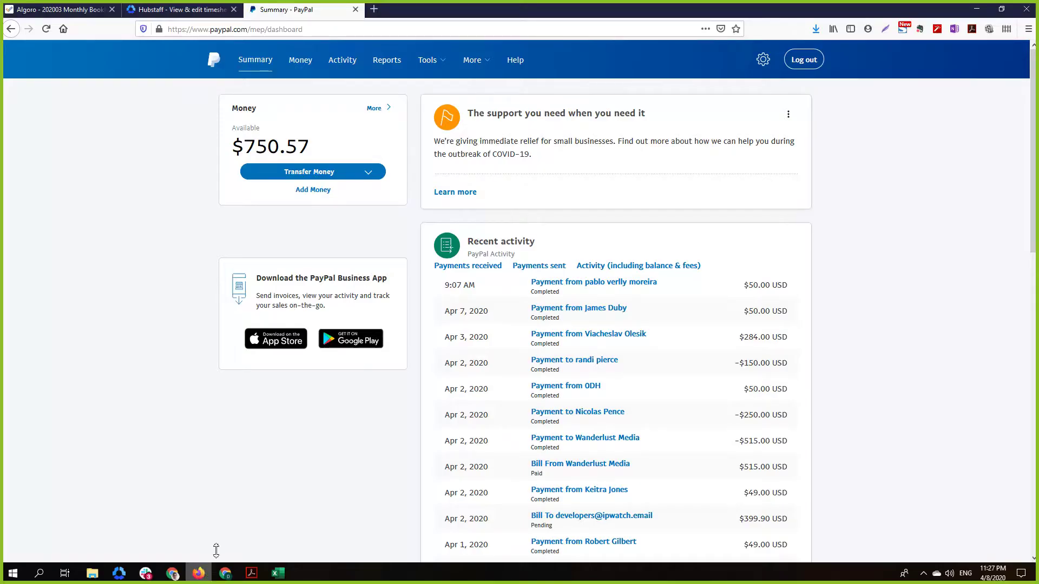
left_click(355, 63)
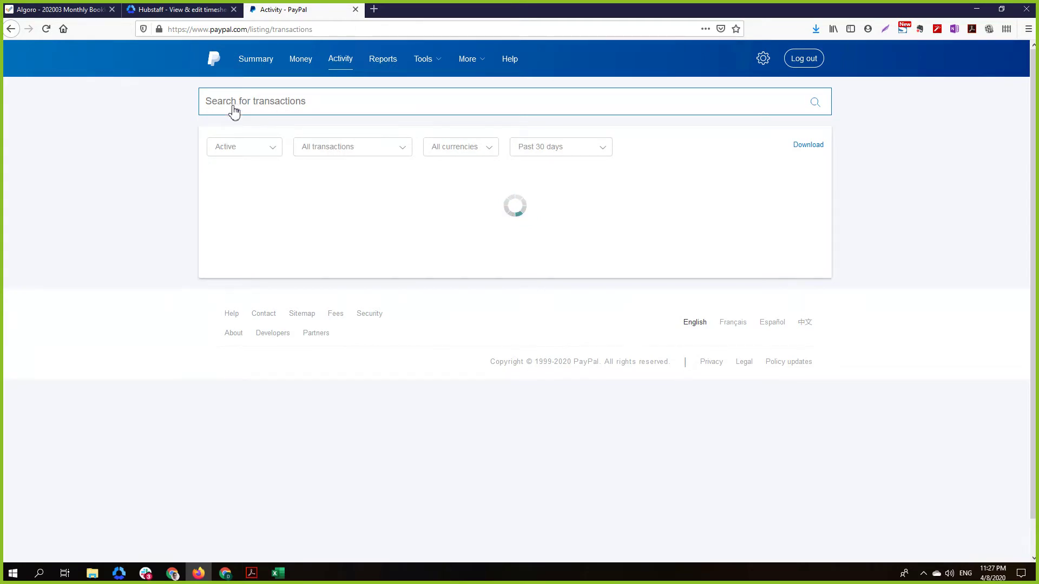
left_click(291, 104)
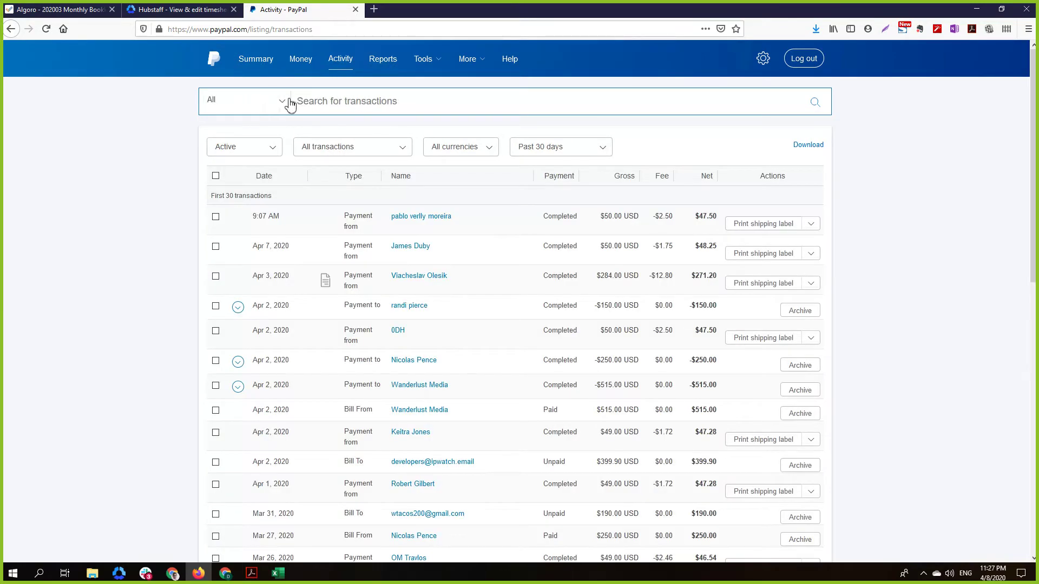
left_click(251, 105)
left_click(251, 162)
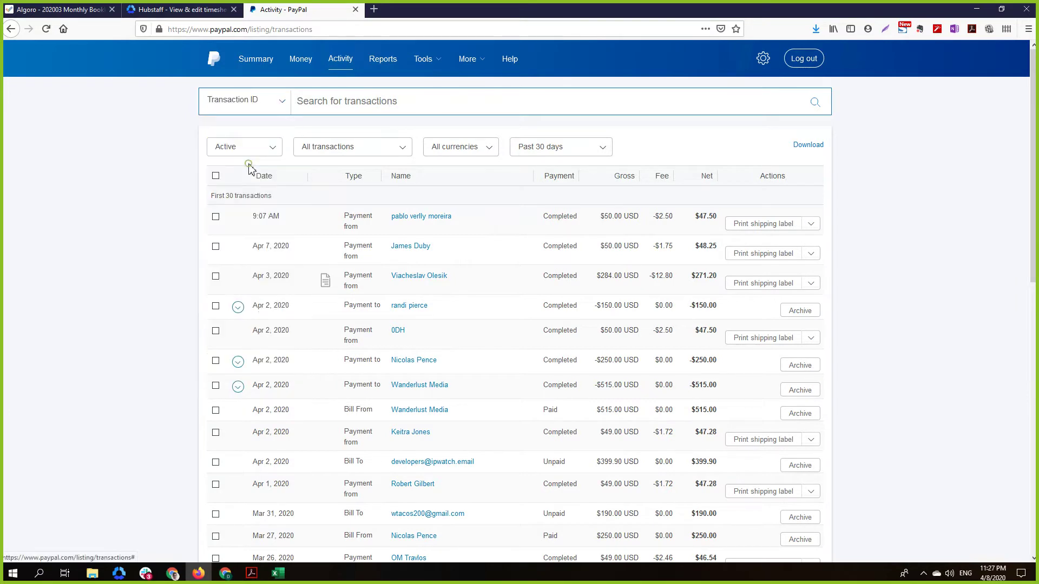
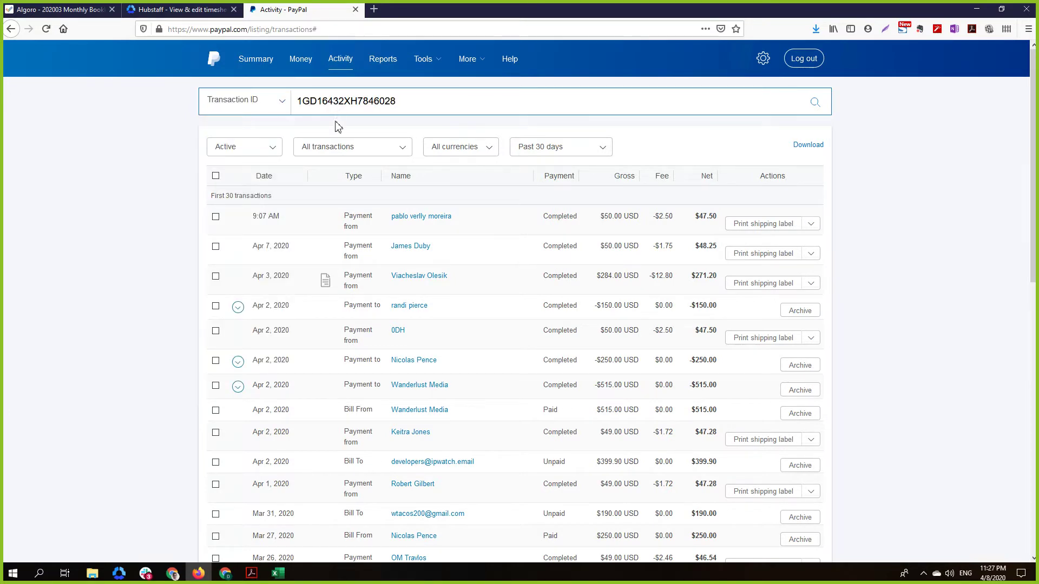
key("Return")
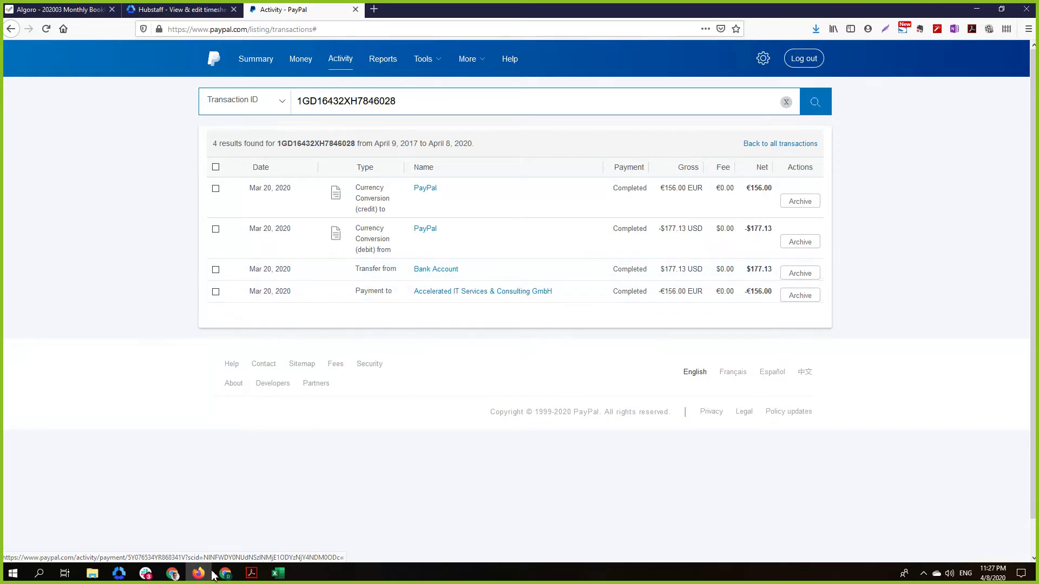
left_click(173, 575)
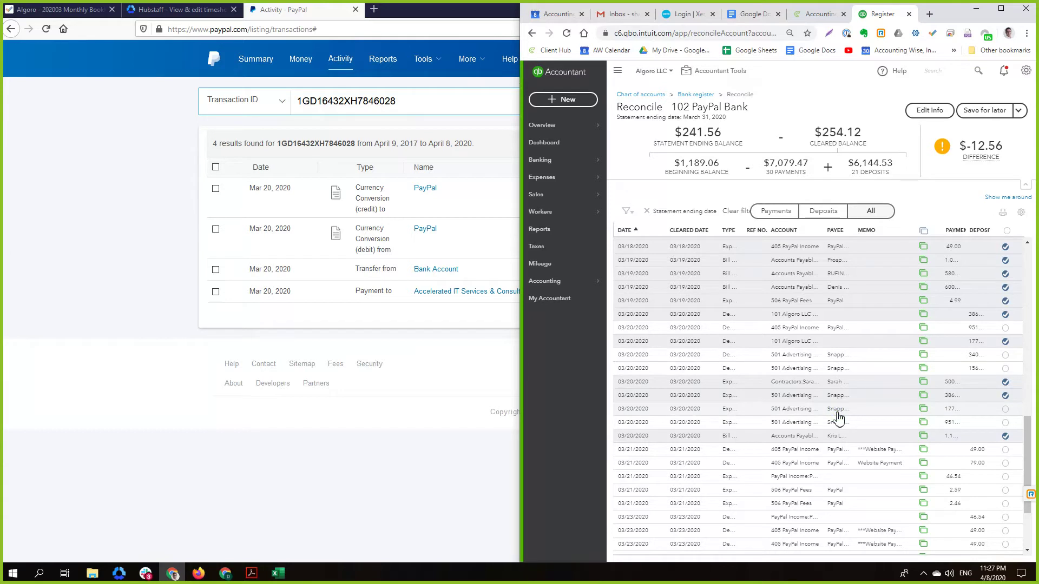
- Open the 03/20/2020 $177.13 expense and set its payee to Accelerated IT Services & Consulting GmbH, declining prefill
left_click(836, 414)
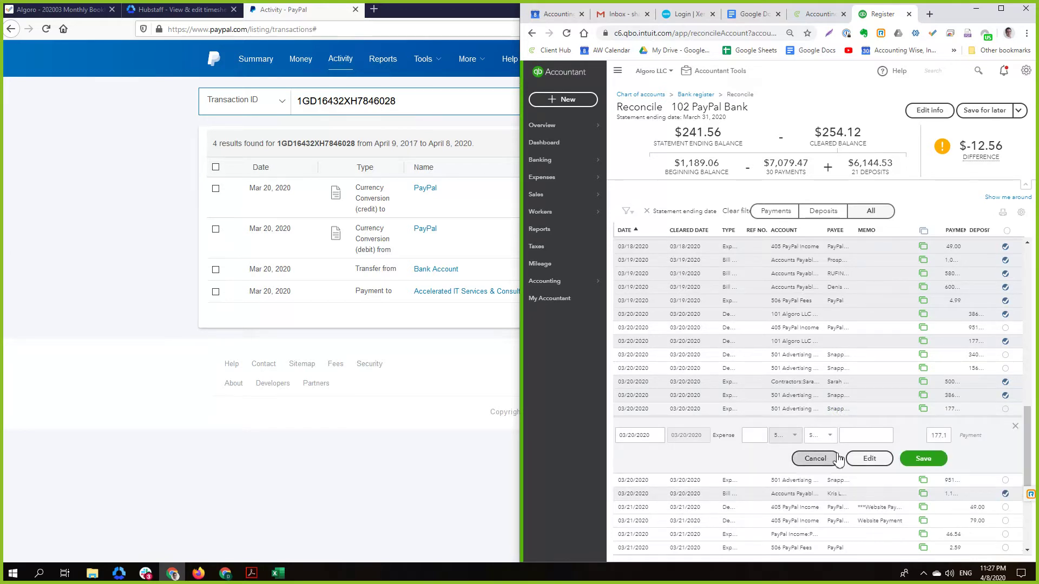
left_click(870, 458)
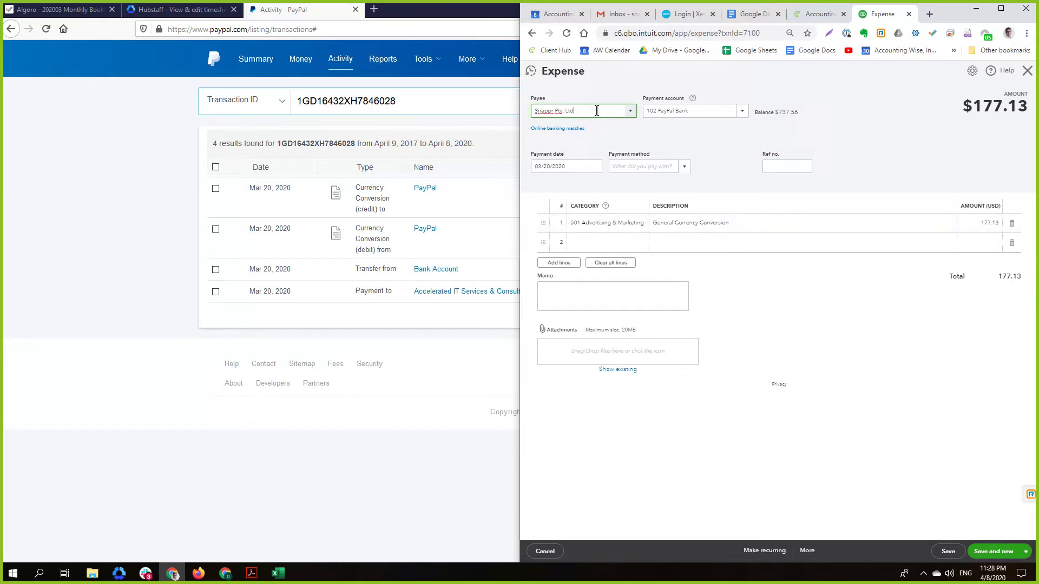
type("acc")
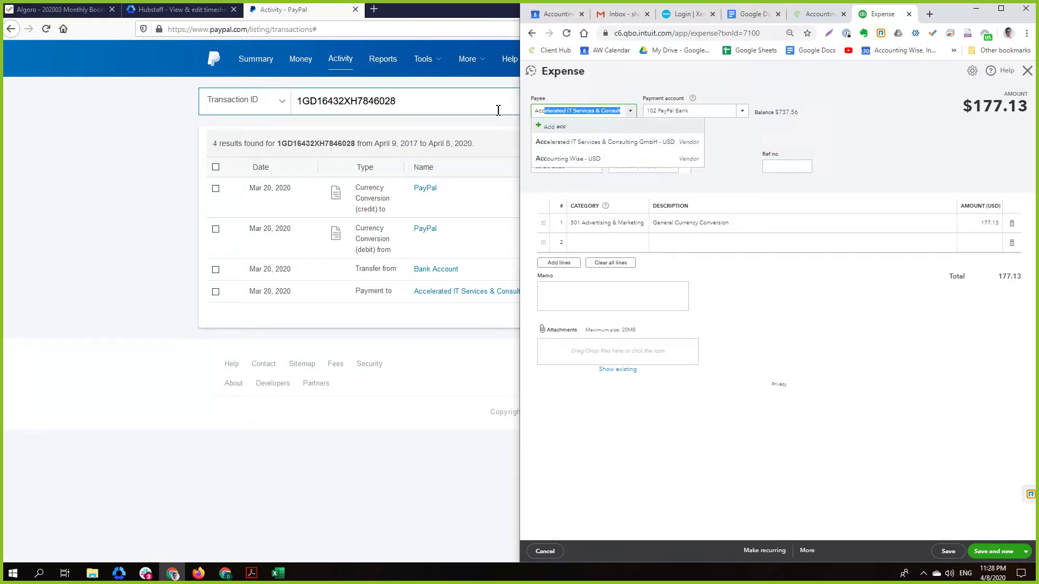
left_click(569, 146)
left_click(592, 225)
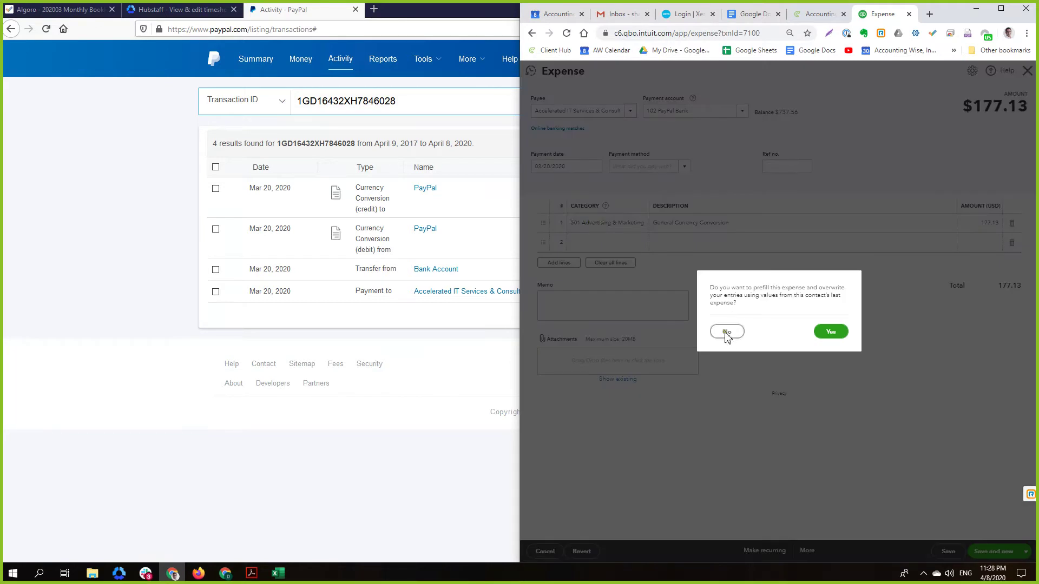
left_click(726, 333)
- Set the expense line's category to 523 Hosting Fees
left_click(627, 224)
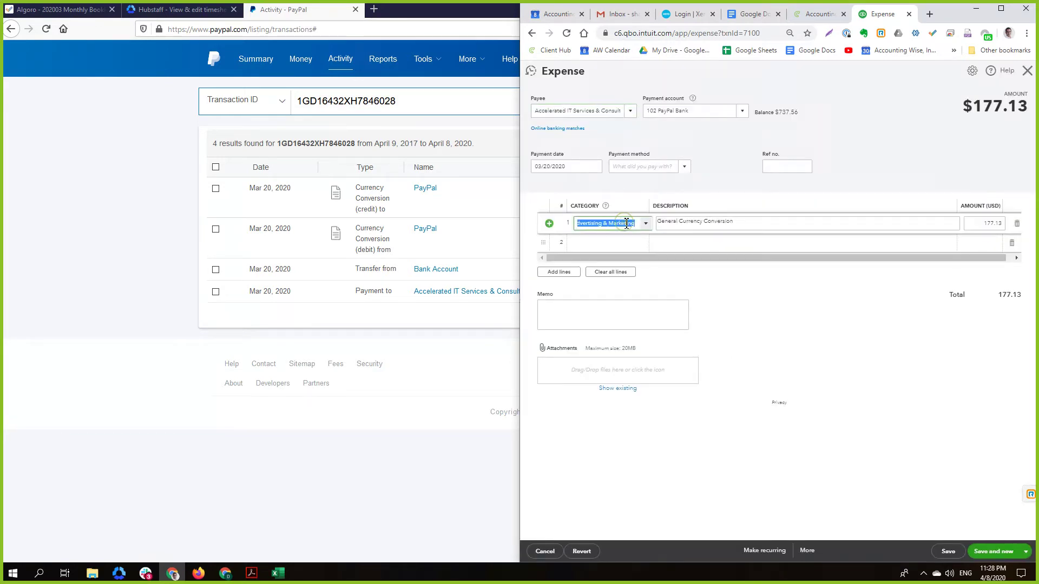
type("hos")
left_click(622, 253)
left_click(774, 286)
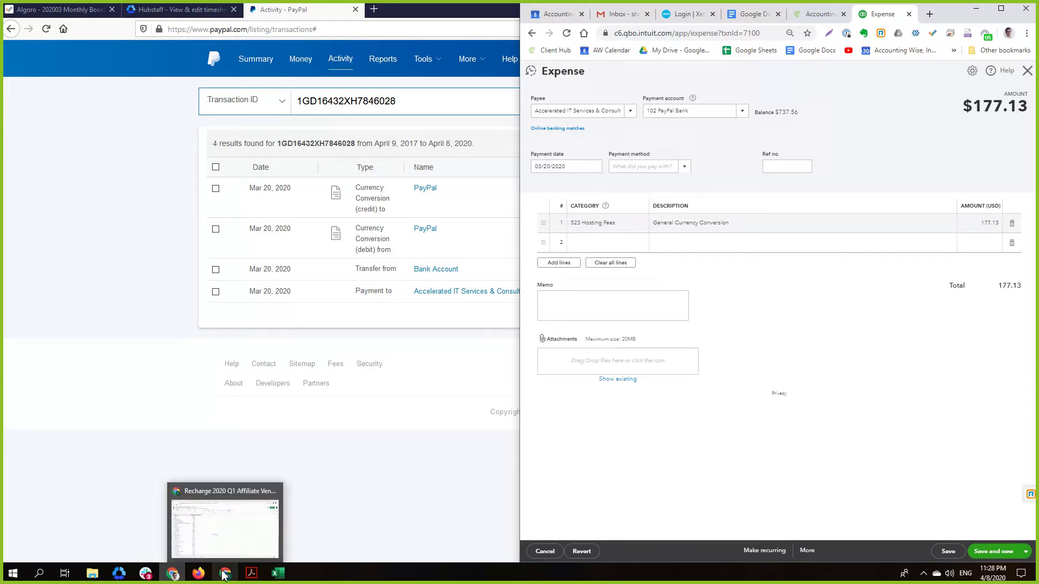
mouse_move(278, 573)
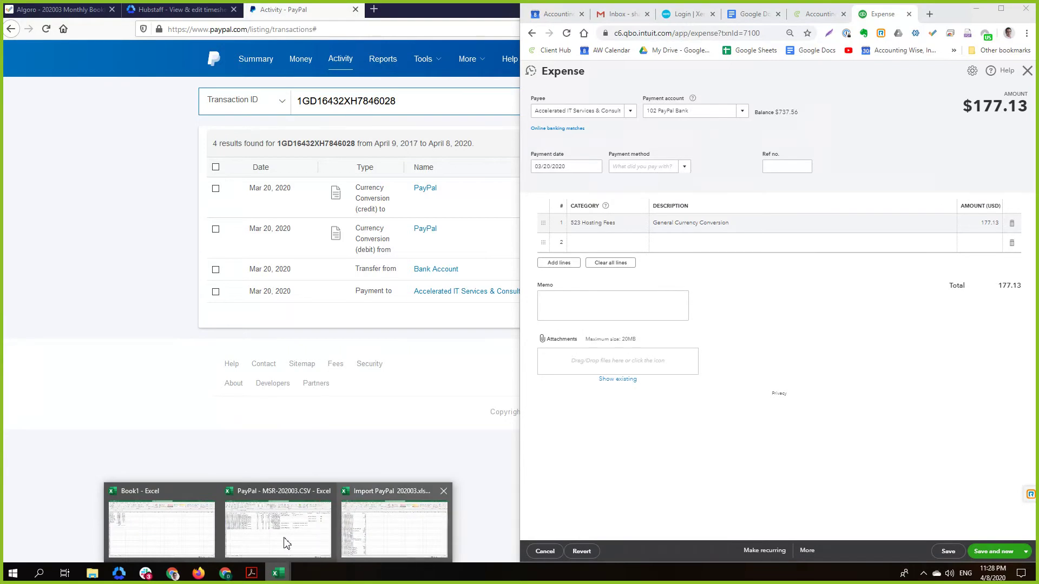
left_click(317, 543)
left_click(528, 268)
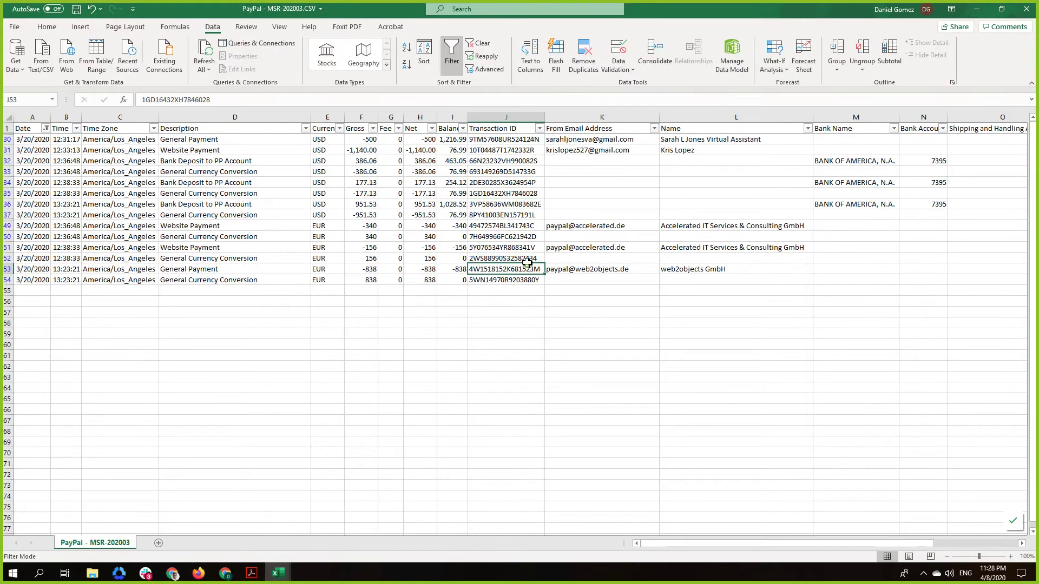
- Inspect row 51's Accelerated IT Services net amount and payee details, then return to the PayPal results
left_click(420, 250)
key("Right")
key("Right")
key("Right")
key("Right")
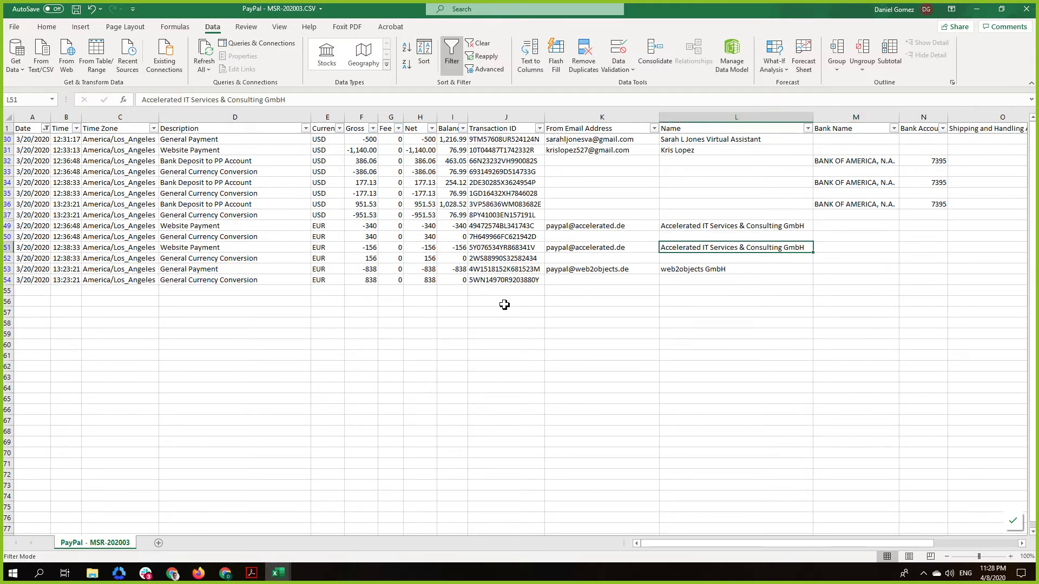
key("Right")
left_click(691, 252)
left_click(734, 299)
left_click(711, 247)
mouse_move(715, 248)
left_mouse_down()
mouse_move(458, 247)
mouse_move(715, 246)
left_mouse_up()
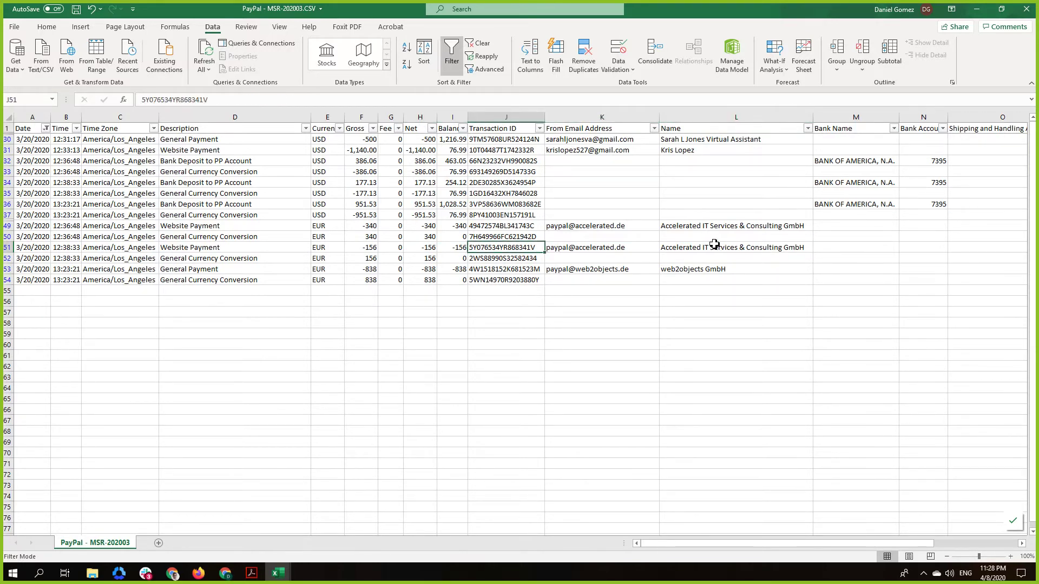
key("Left")
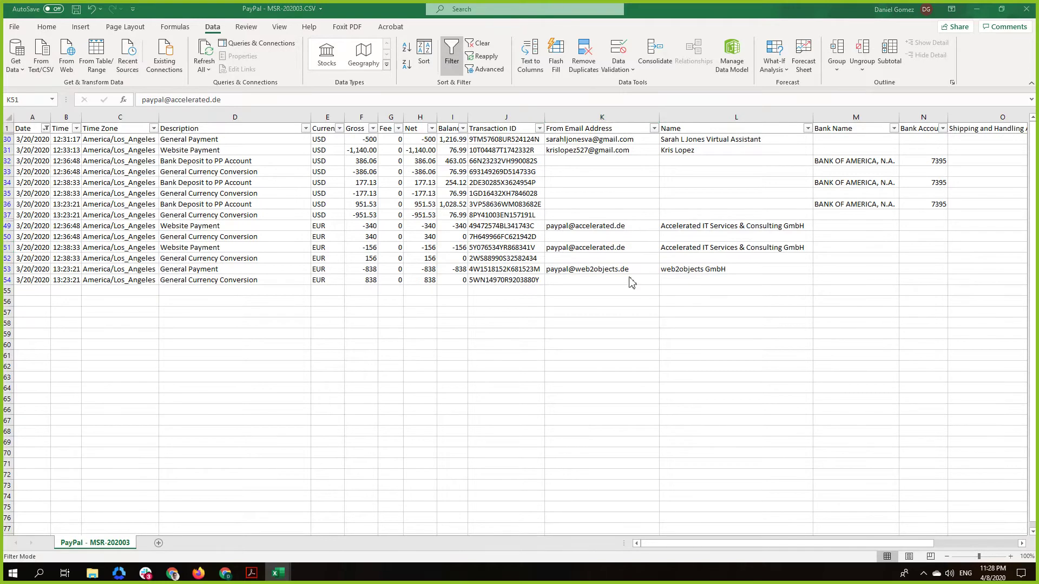
left_click(199, 573)
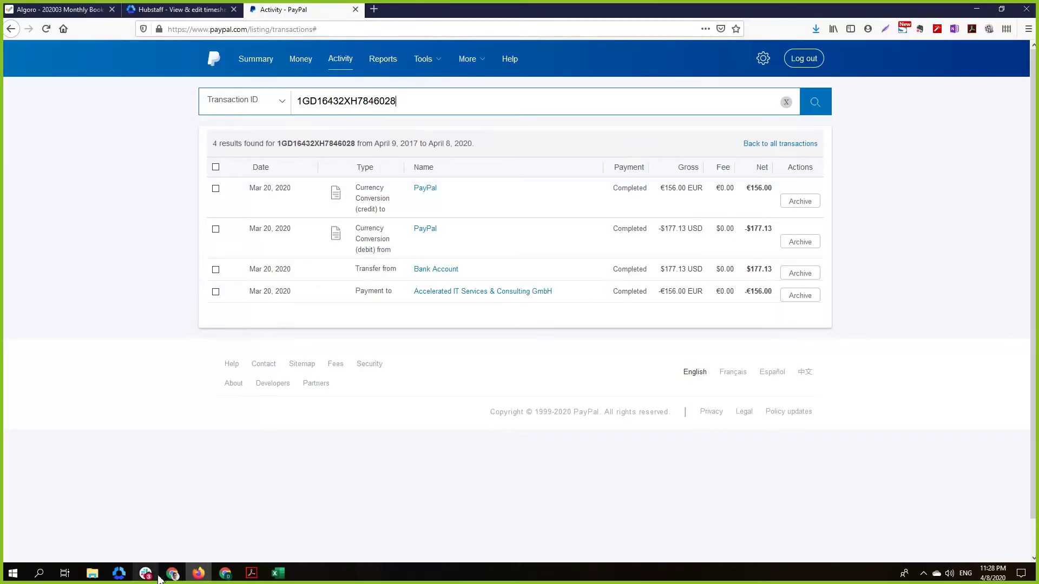
left_click(172, 575)
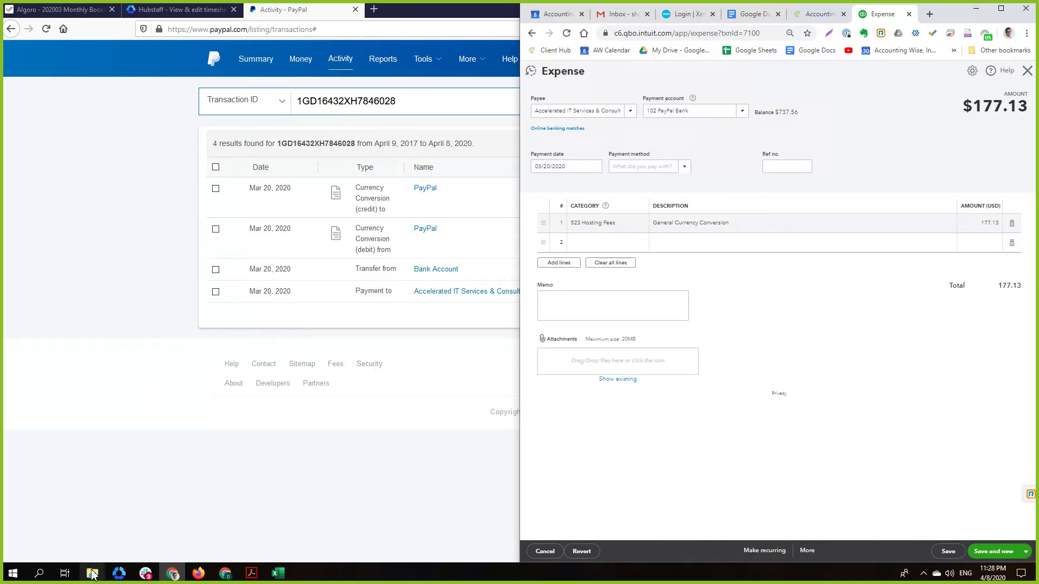
- Bring up the March 2020 invoices-to-be-processed folder in File Explorer
mouse_move(92, 573)
left_click(125, 527)
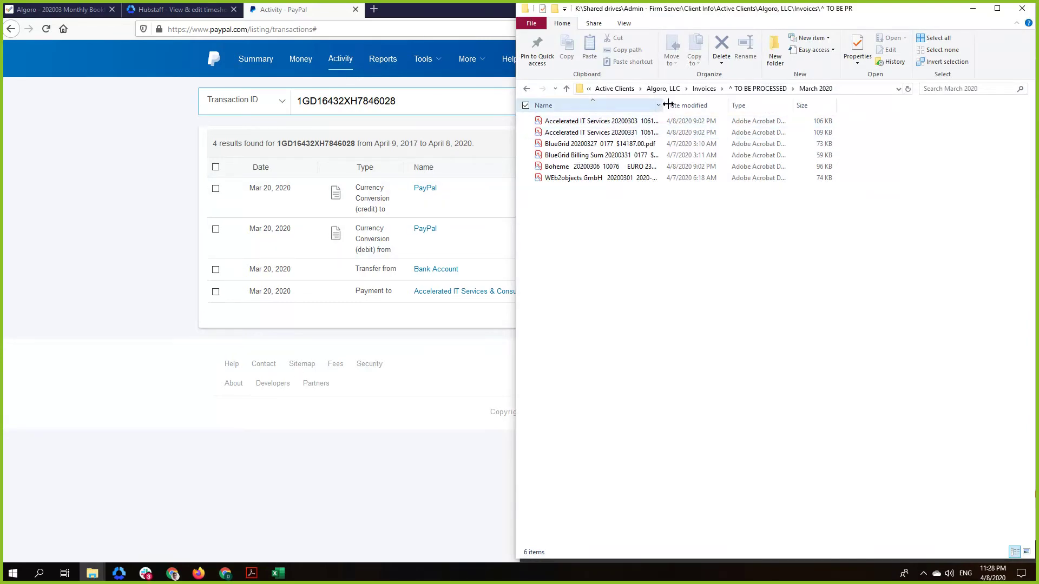
- Widen the Name column so the full invoice file names show, then switch away from File Explorer
left_click_drag(692, 105, 765, 106)
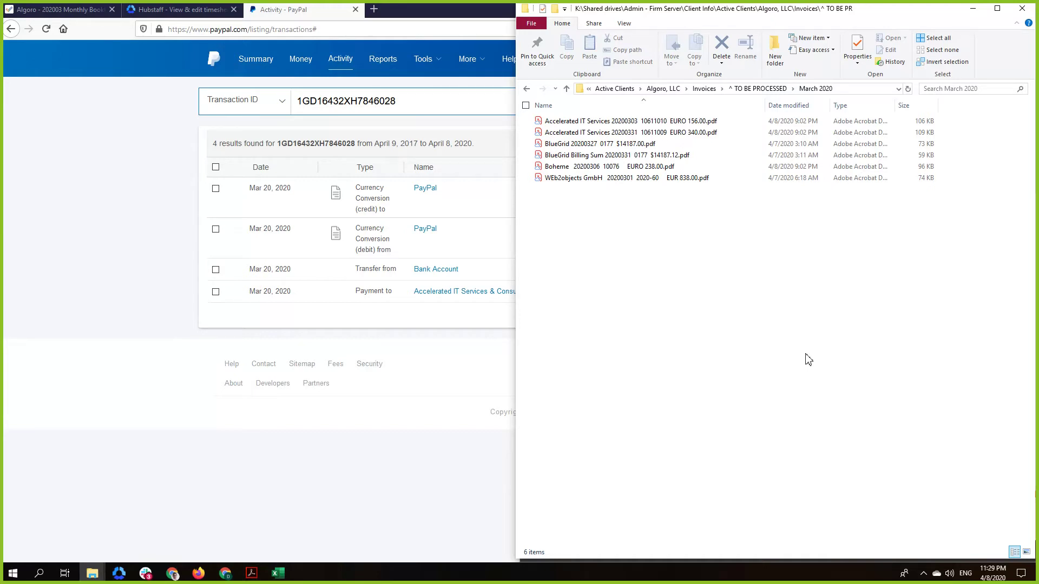
key("alt+Tab")
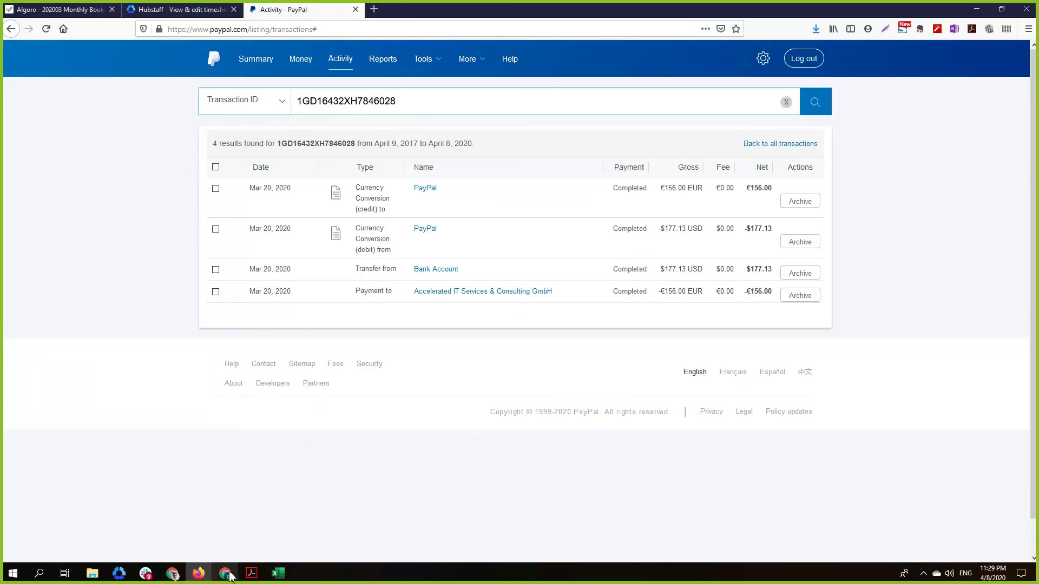
- Review the PayPal search results, then put the QuickBooks $177.13 expense form back and dismiss the chat notification
left_click(338, 455)
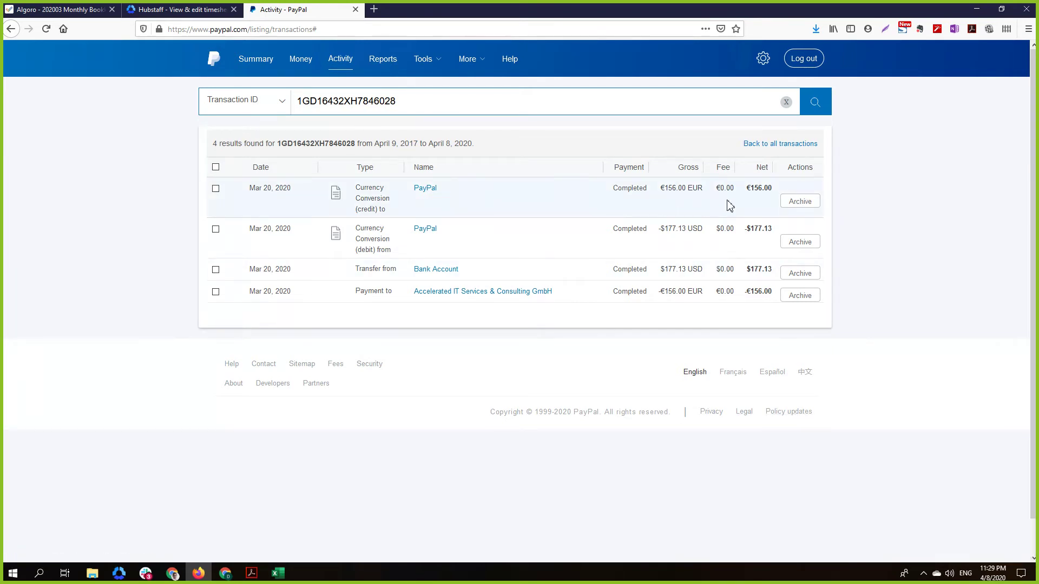
left_click(174, 576)
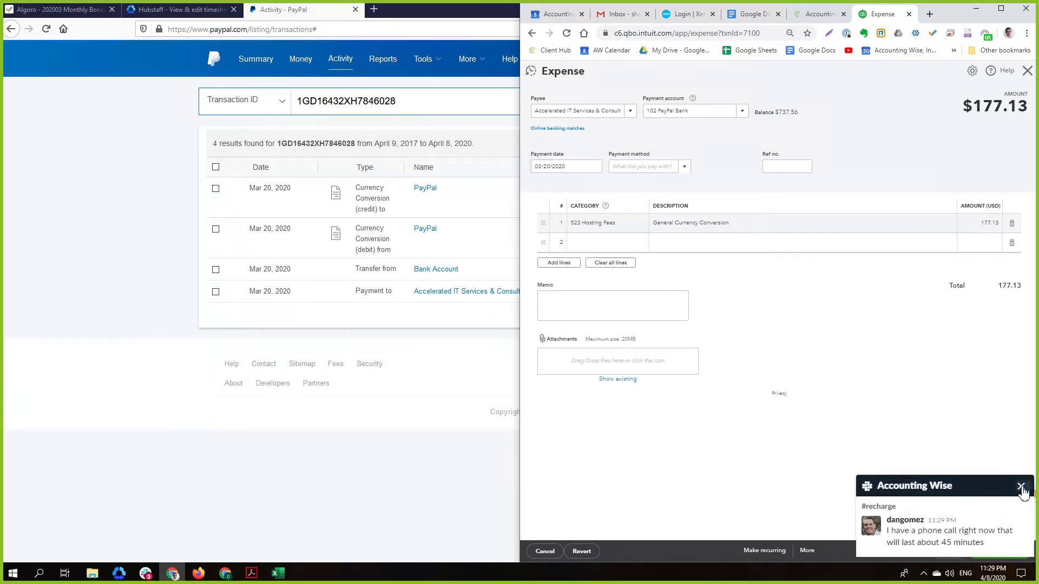
left_click(1022, 483)
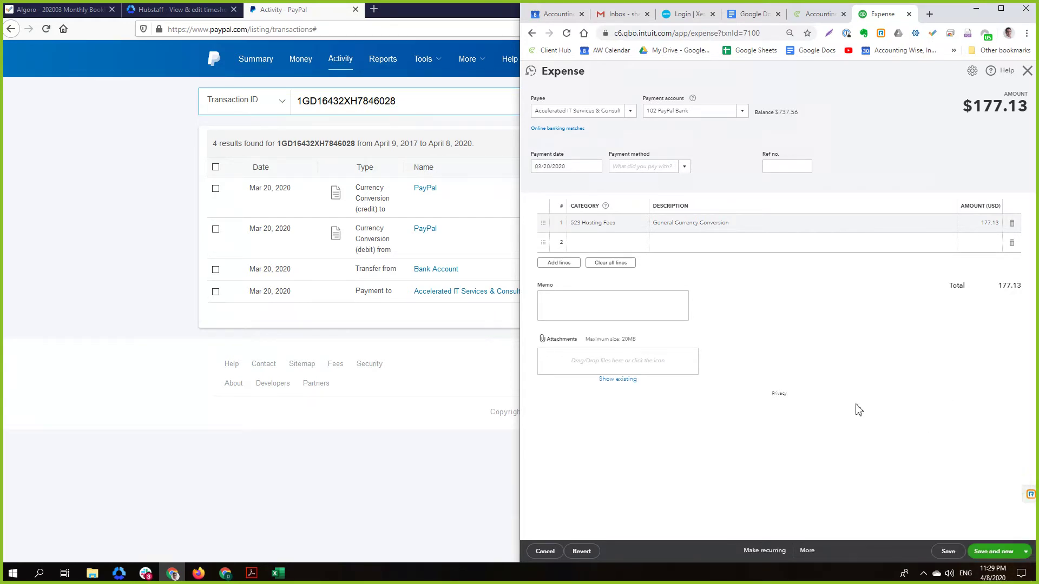
- Save the $177.13 expense with Save and new, dismiss the chat popup, and check the reconciliation register
left_click(1026, 552)
left_click(982, 536)
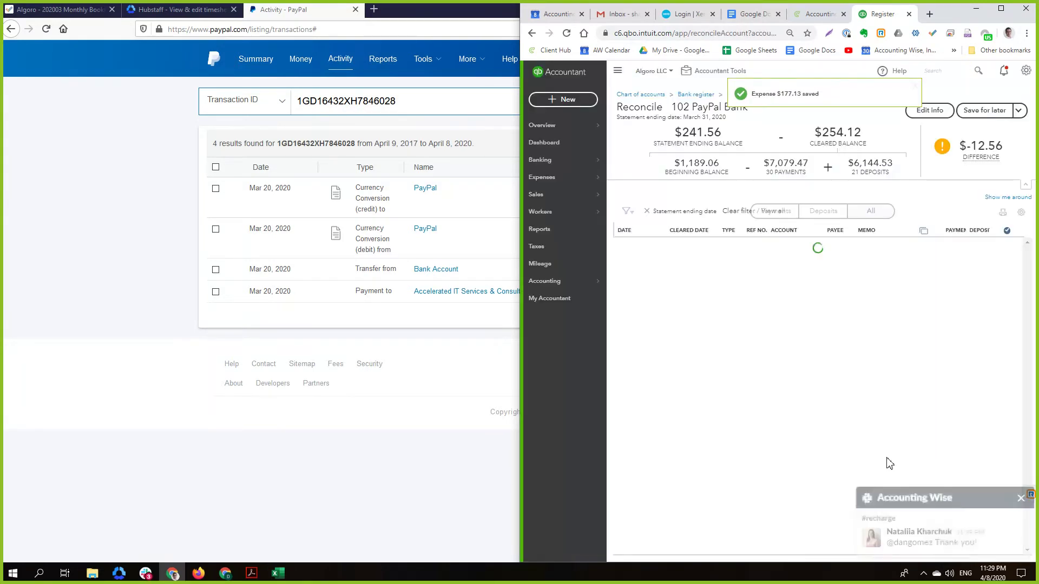
left_click(1020, 500)
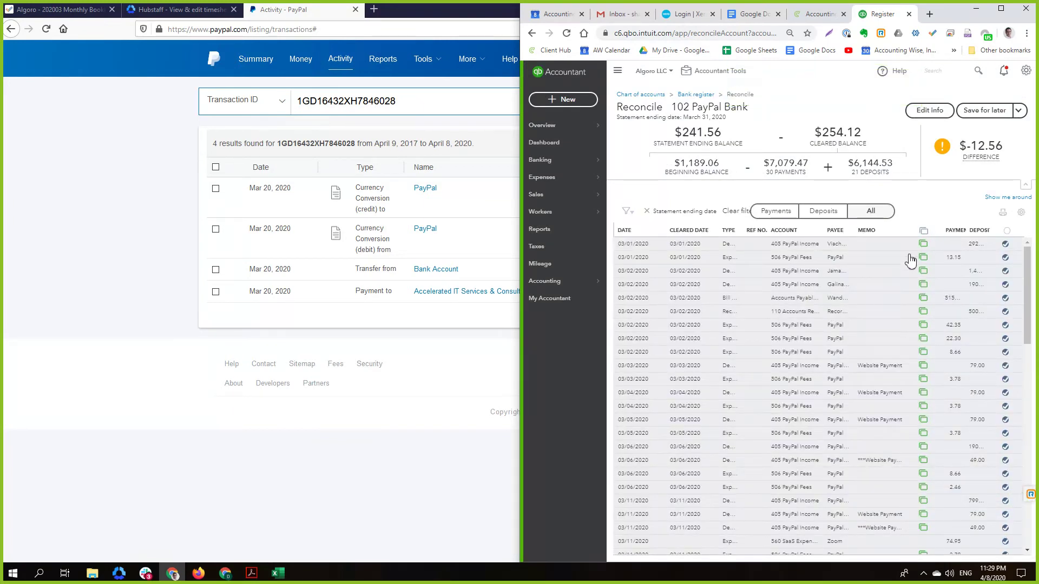
scroll(915, 303, "down", 2)
scroll(930, 331, "up", 2)
scroll(955, 353, "down", 5)
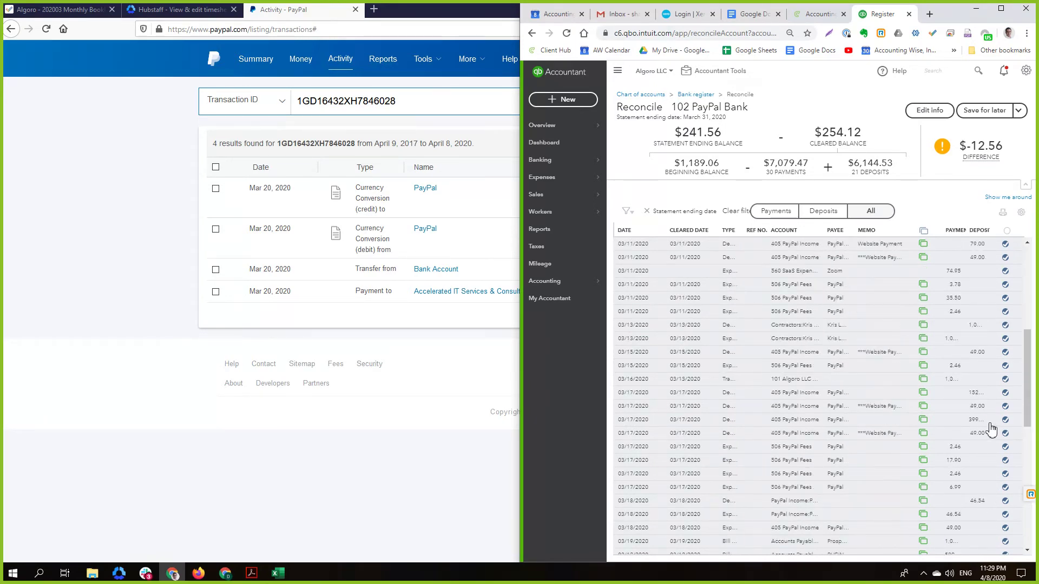
scroll(991, 428, "down", 3)
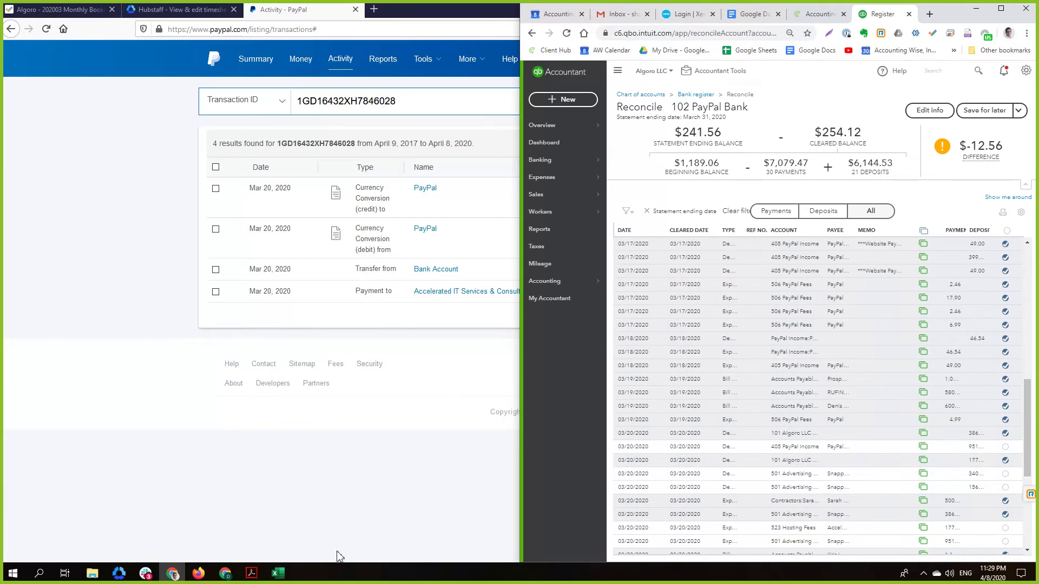
left_click(253, 573)
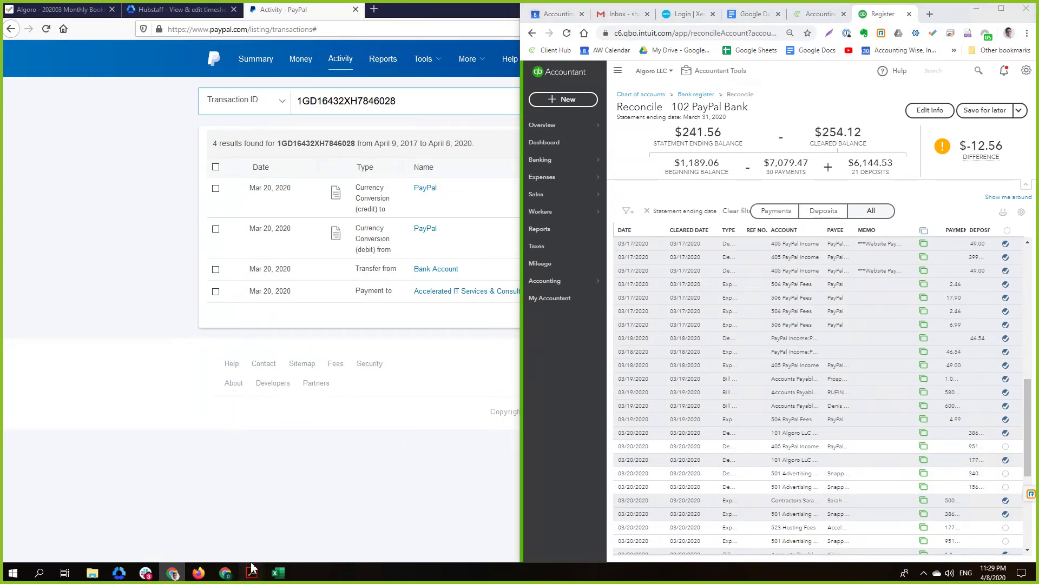
- Highlight -177.13 on the PayPal MSR-202003 statement and tick the matching 523 Hosting Fees expense as cleared
mouse_move(254, 565)
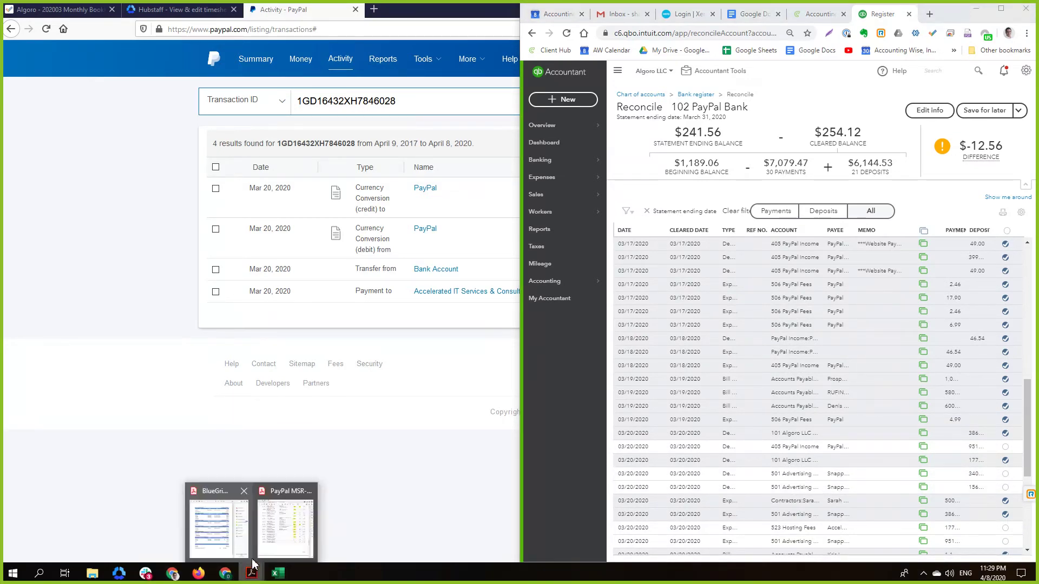
left_click(215, 539)
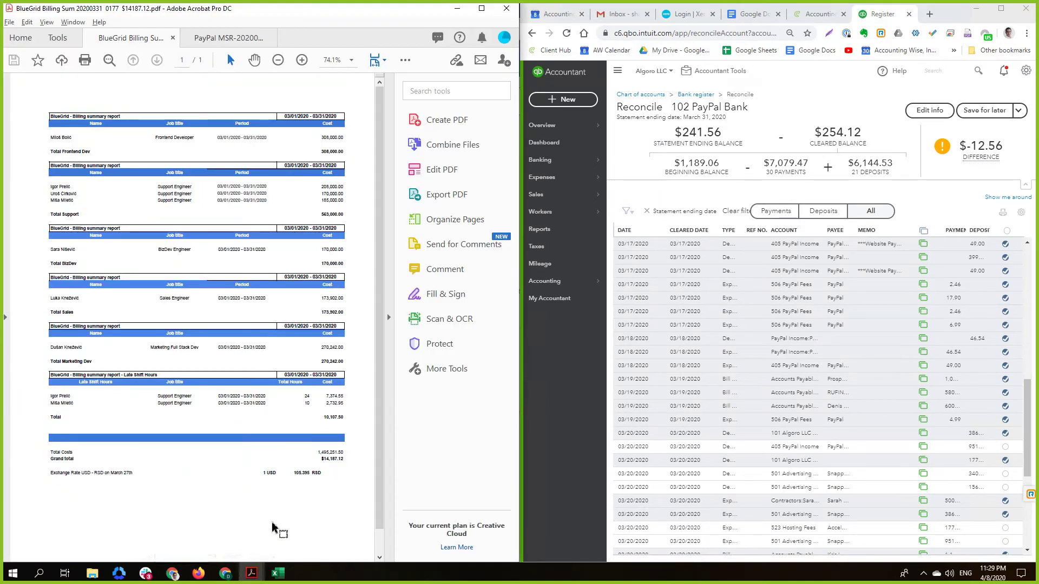
left_click(210, 41)
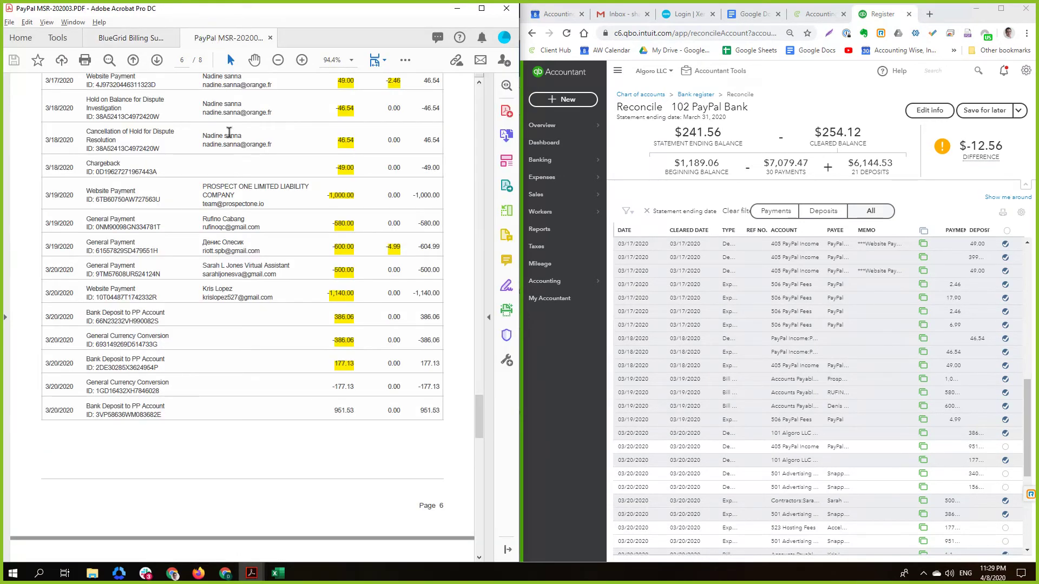
double_click(350, 387)
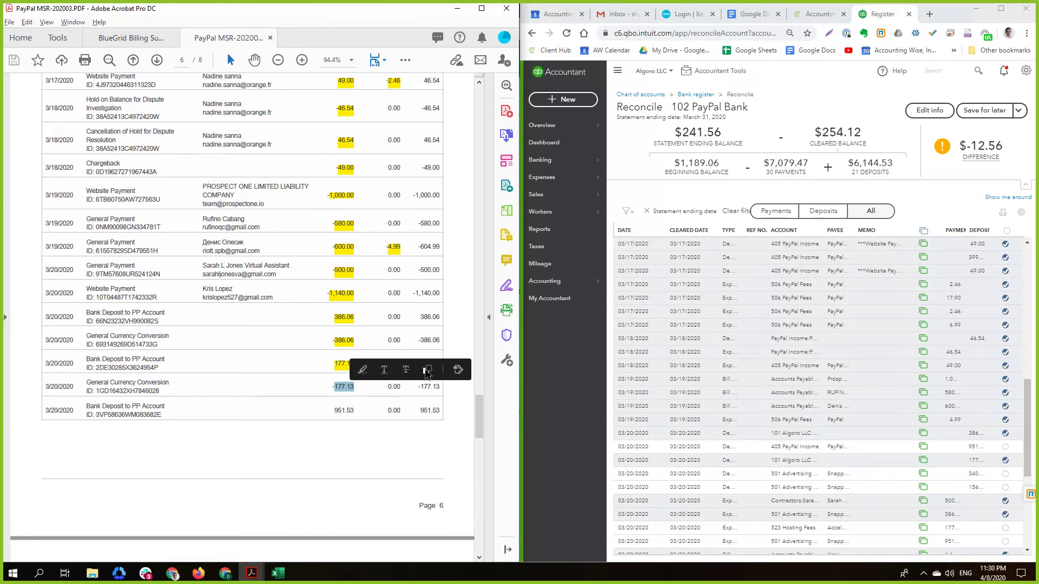
left_click(364, 371)
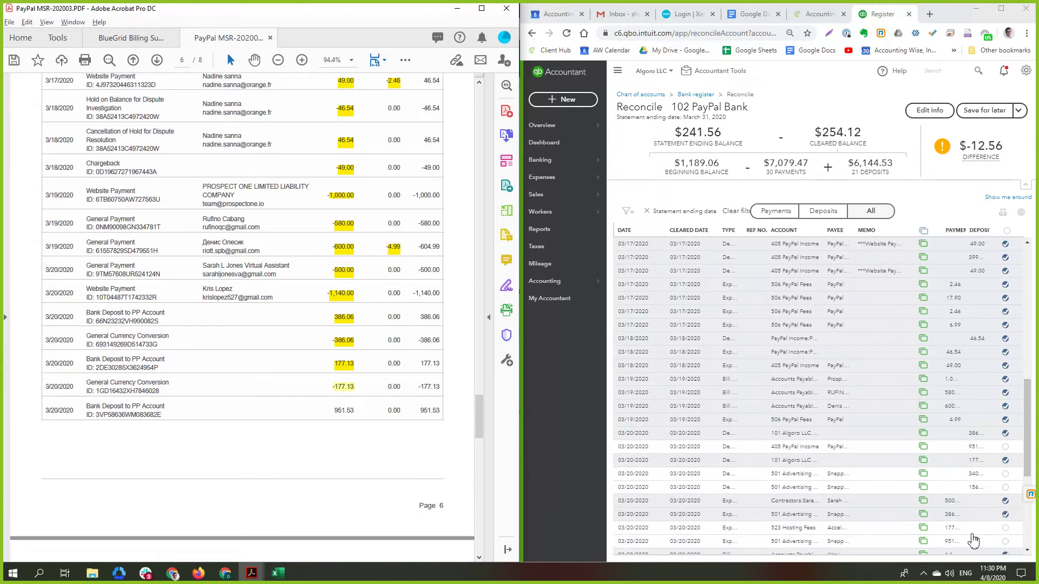
left_click(1005, 529)
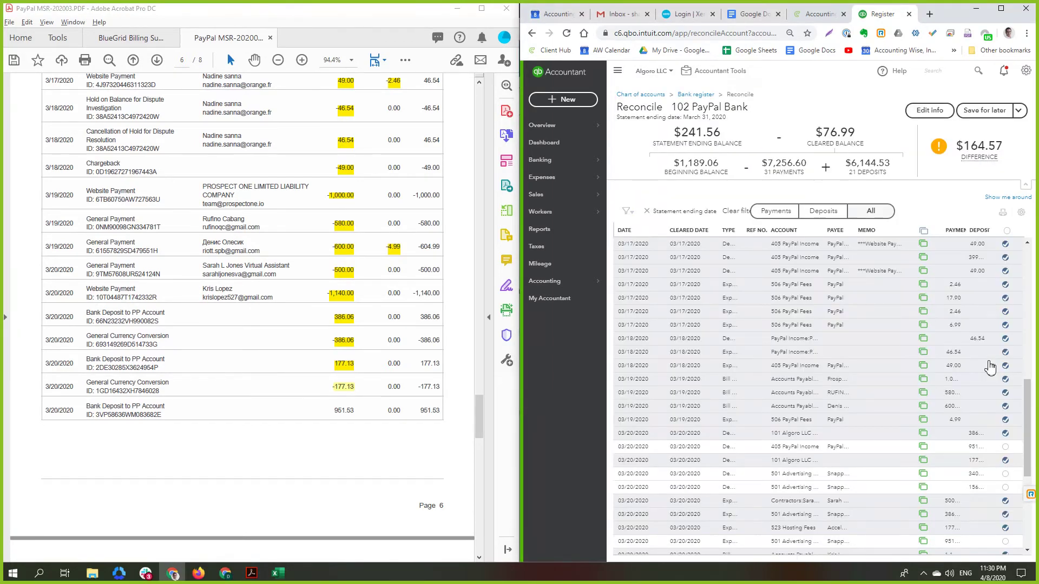
scroll(990, 367, "down", 2)
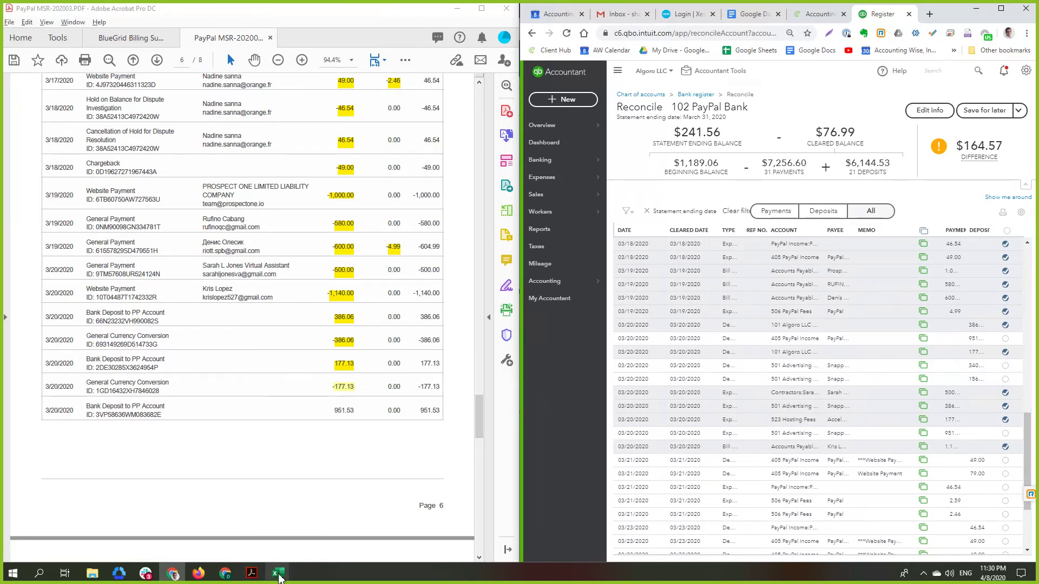
- Bring up the PayPal MSR-202003 statement PDF in Acrobat and scroll down to its EUR transactions
mouse_move(277, 573)
left_click(273, 522)
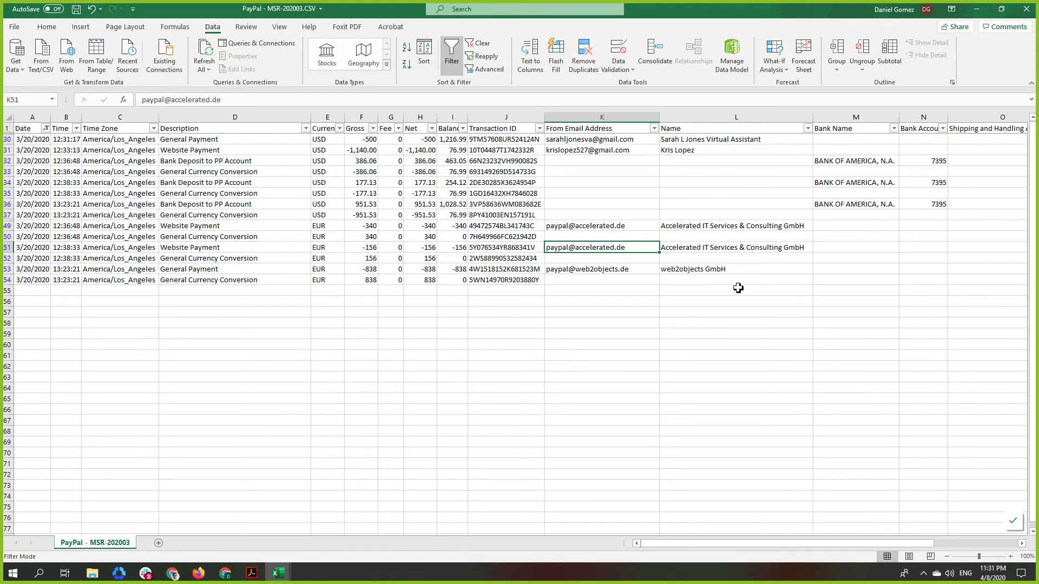
mouse_move(252, 572)
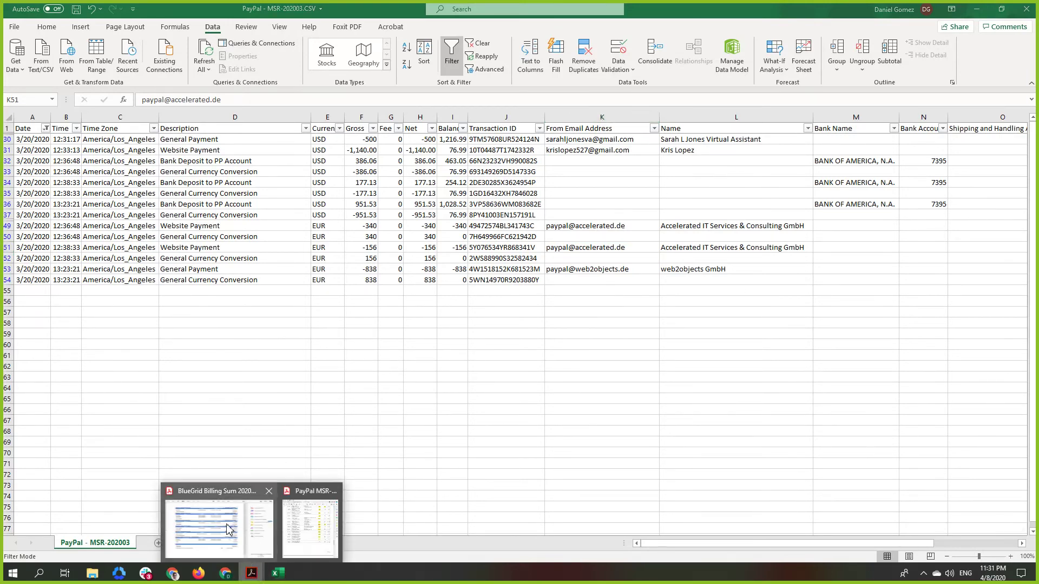
left_click(227, 525)
left_click(230, 38)
scroll(234, 309, "down", 3)
scroll(235, 315, "down", 10)
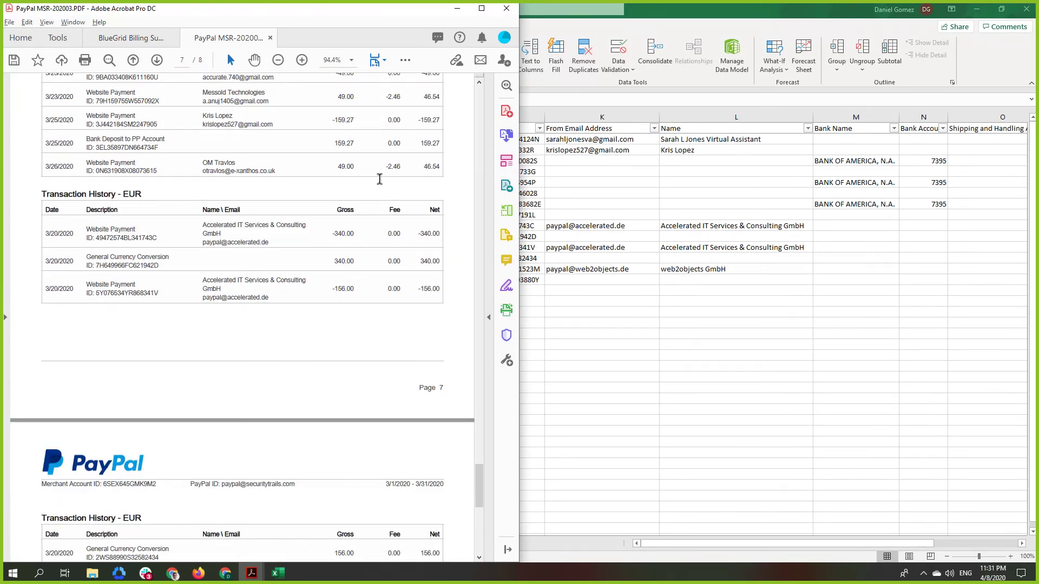
- Check the 3/26/2020 entry's -2.46 fee and 46.54 net, then return to PayPal activity results
left_click_drag(447, 173, 385, 167)
scroll(353, 338, "down", 2)
scroll(353, 338, "down", 4)
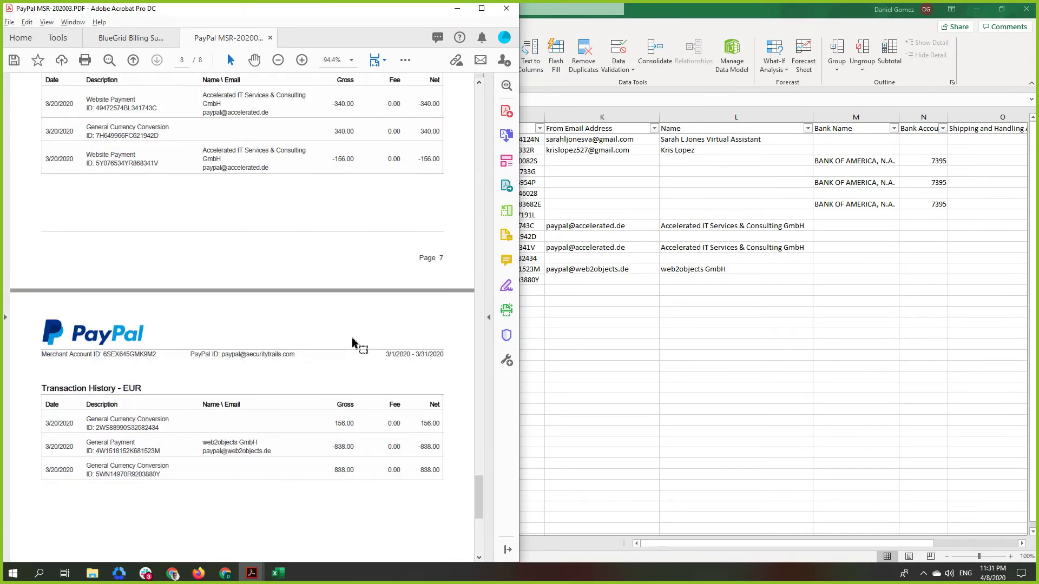
scroll(263, 438, "up", 5)
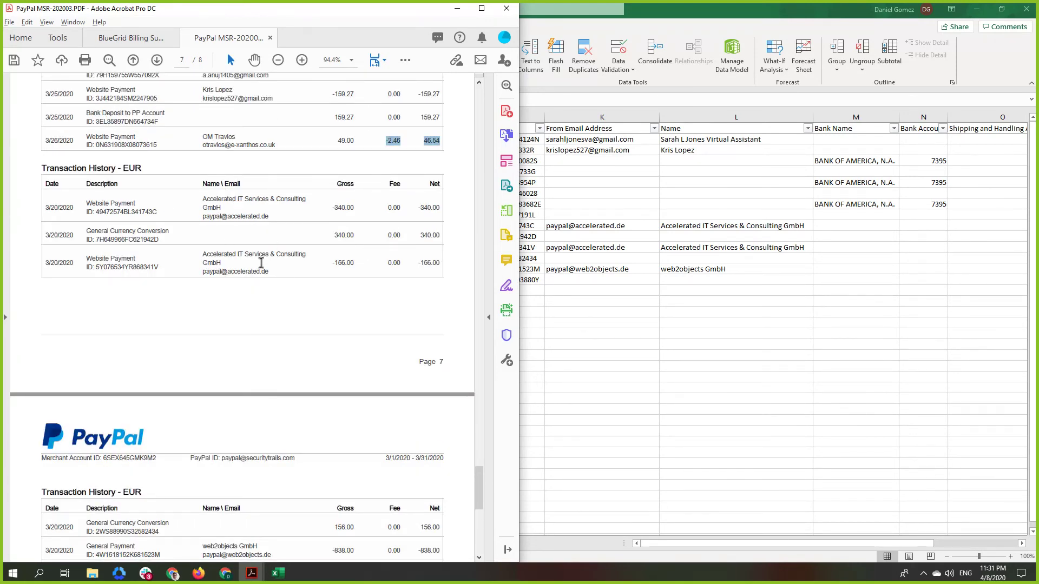
scroll(264, 273, "up", 2)
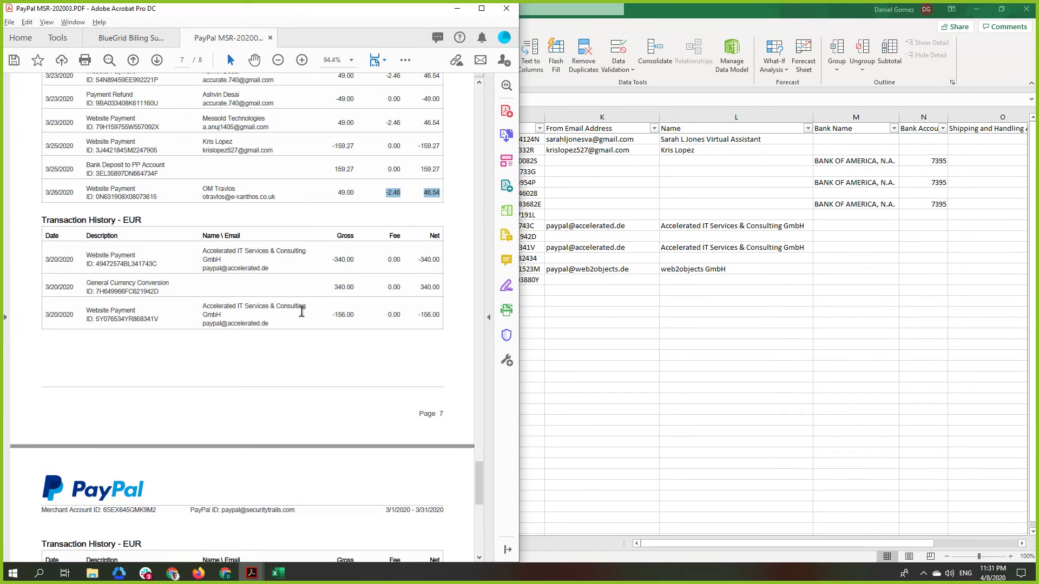
scroll(302, 312, "up", 1)
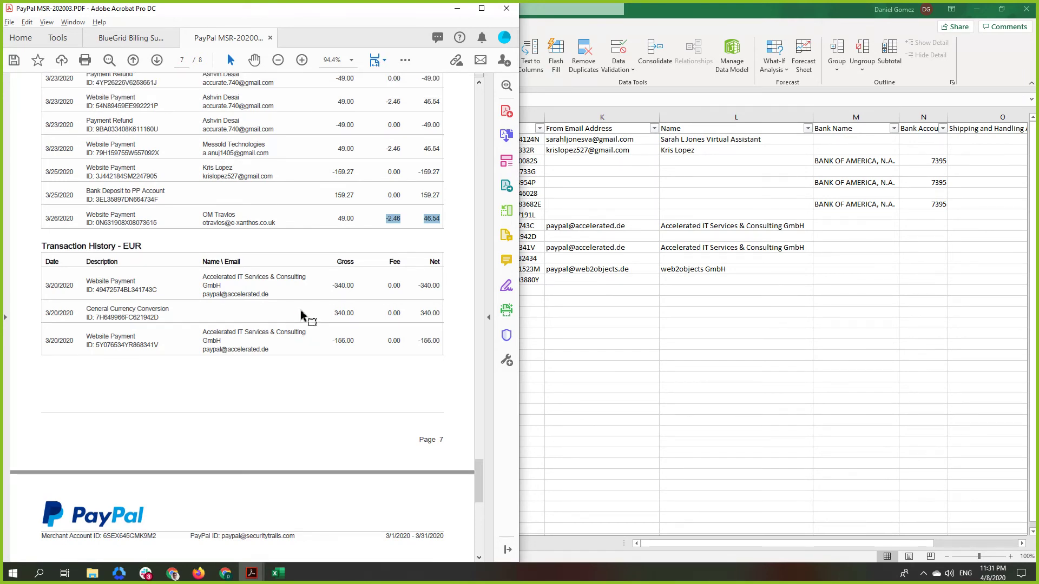
left_click(742, 407)
left_click(199, 574)
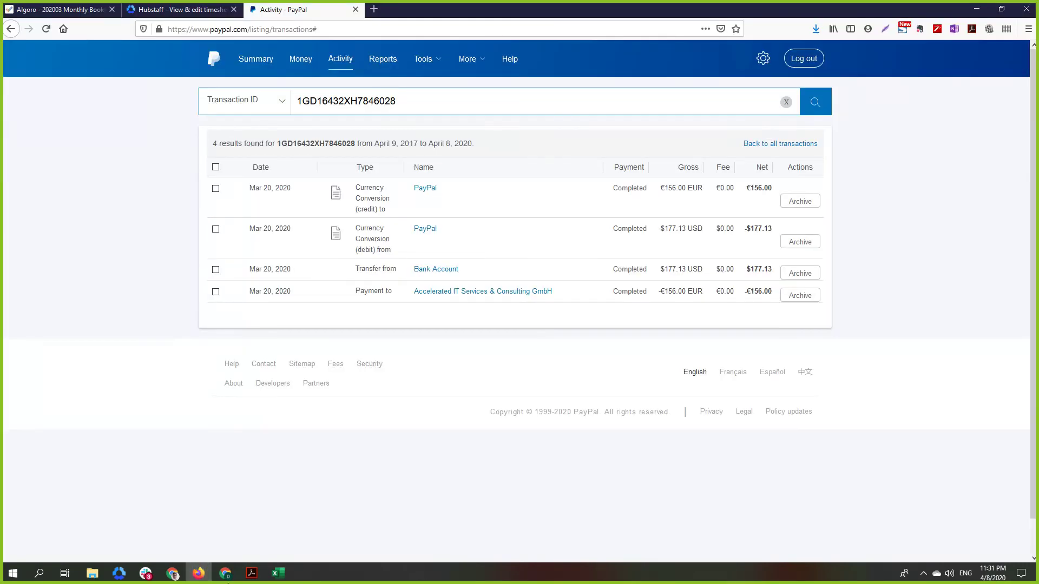
- Show the 102 PayPal Bank reconciliation and scroll its register to the 03/17–03/20 rows
left_click(178, 577)
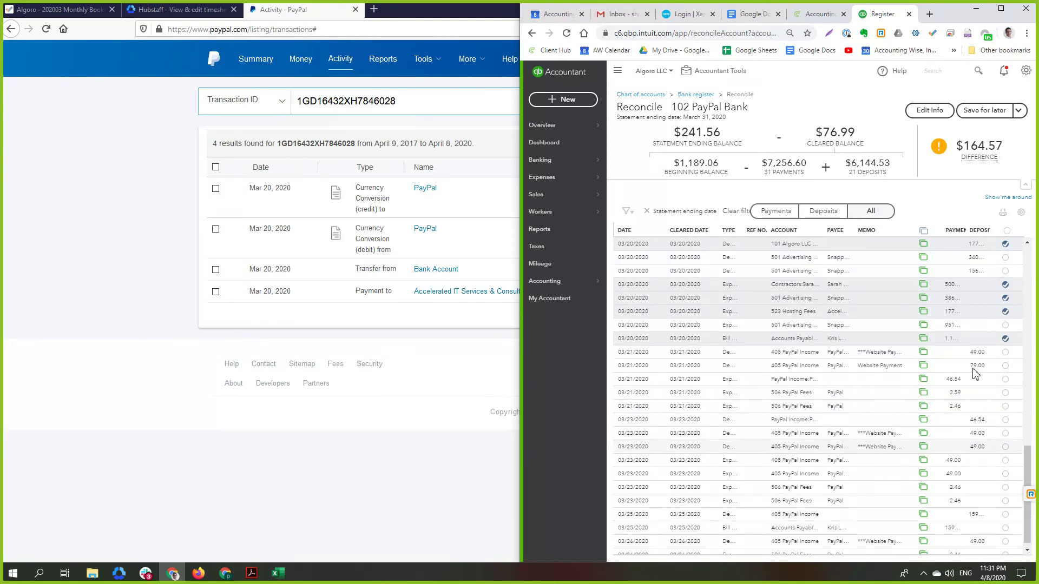
scroll(985, 471, "down", 2)
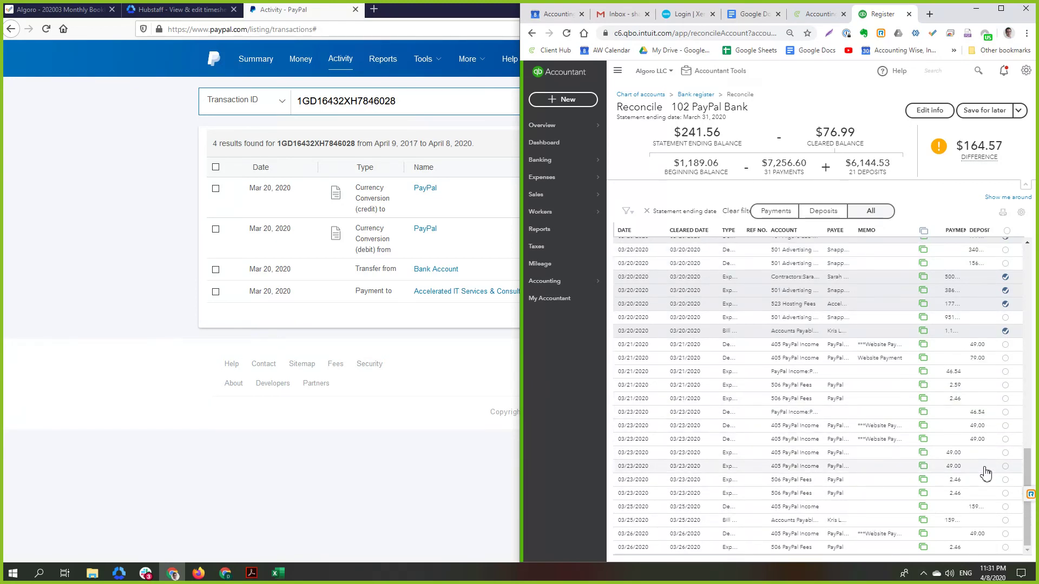
scroll(985, 473, "up", 2)
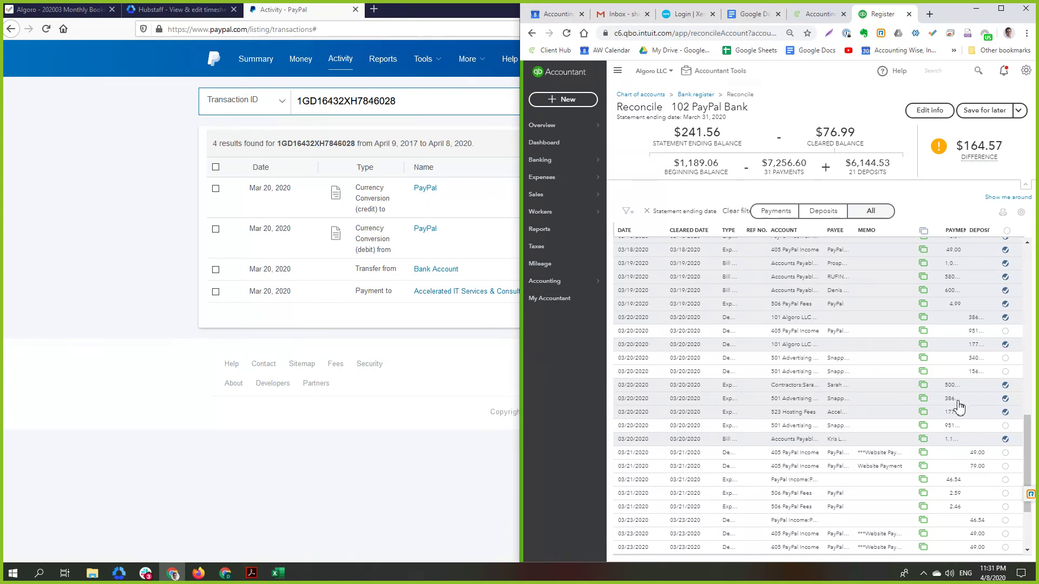
scroll(960, 406, "up", 2)
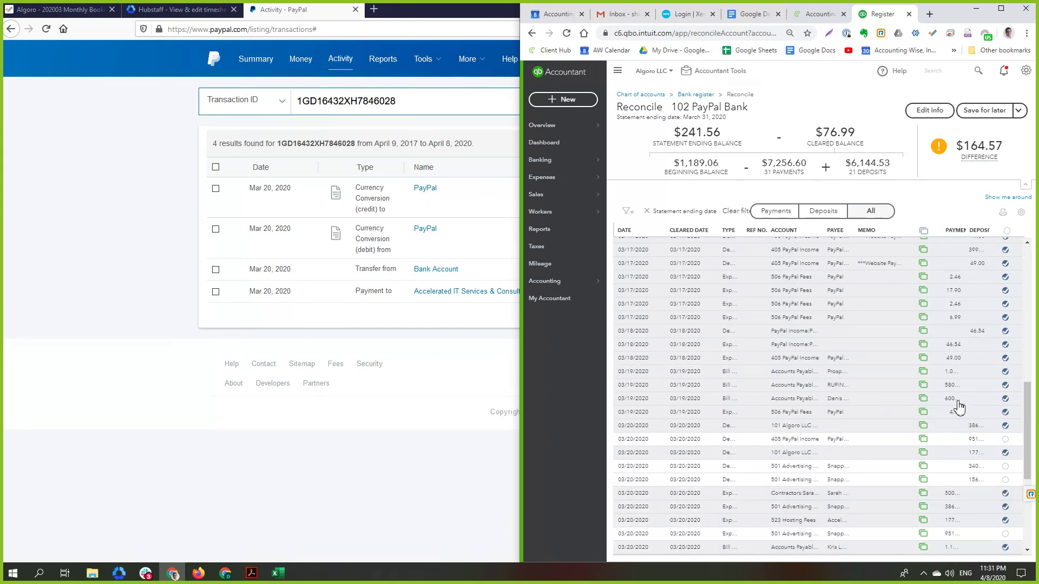